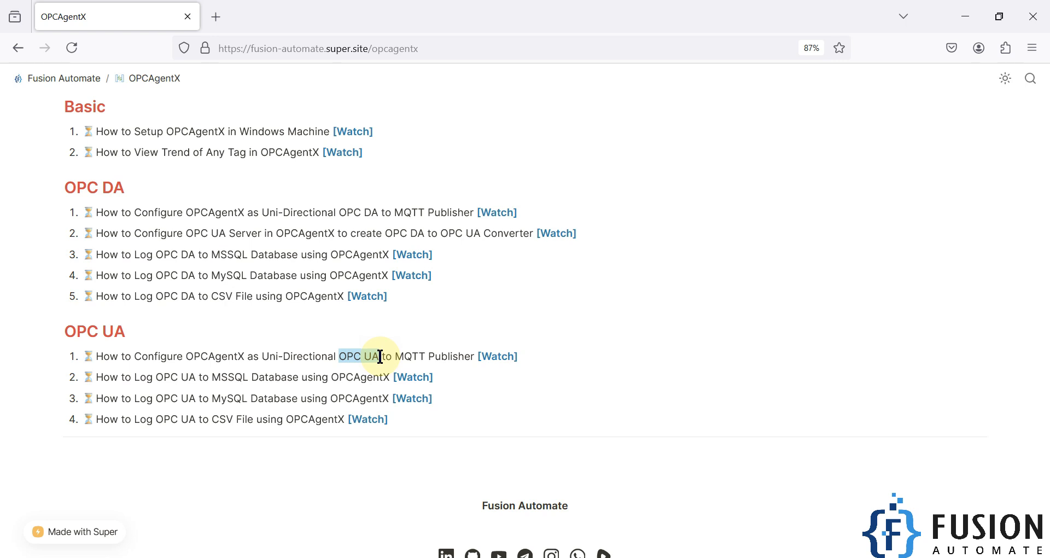
left_click(249, 356)
left_click_drag(186, 359, 247, 358)
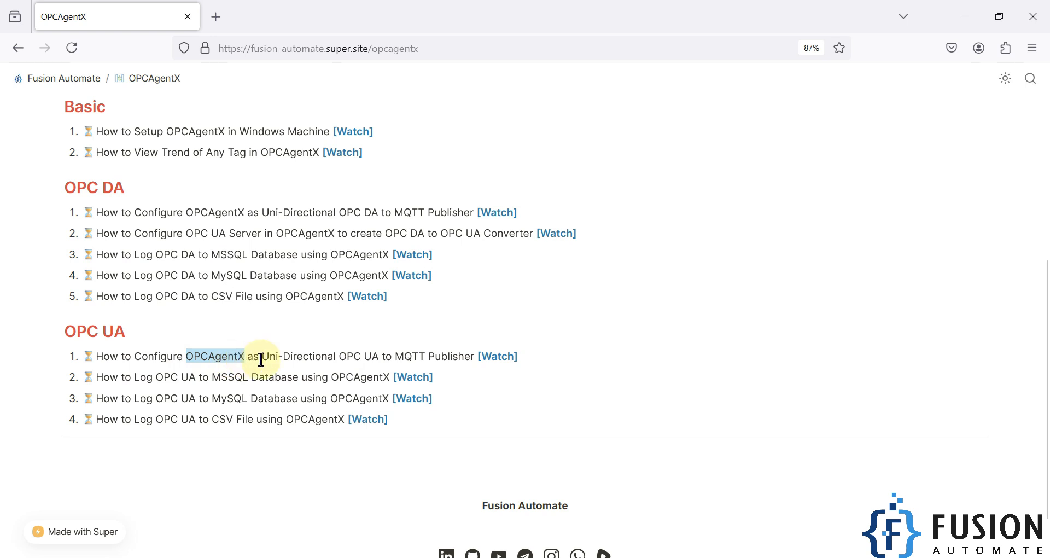
left_click(266, 359)
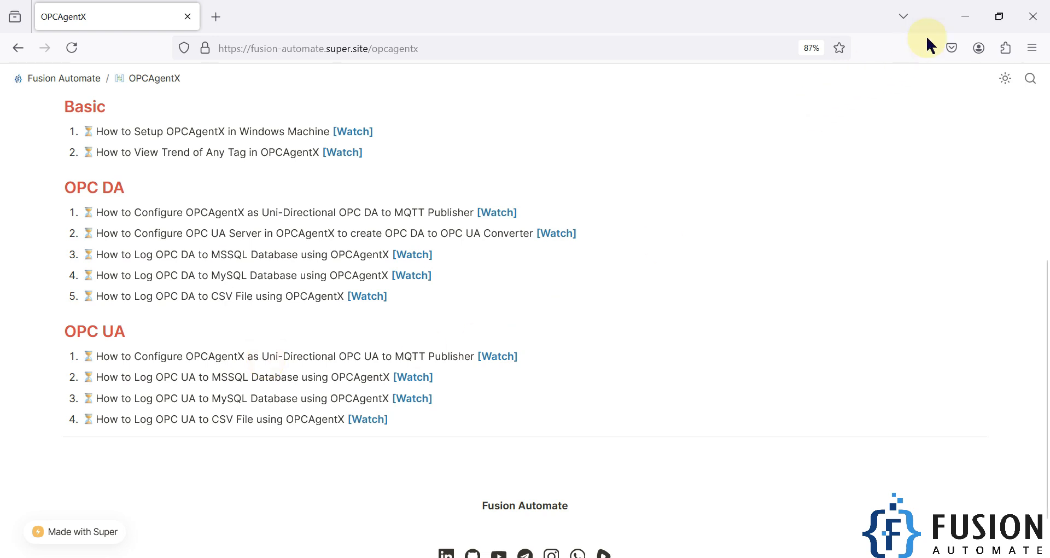
Leave the browser, launch OPCAgentX.exe from the OPCAgentX desktop folder, and maximize its window
left_click(965, 16)
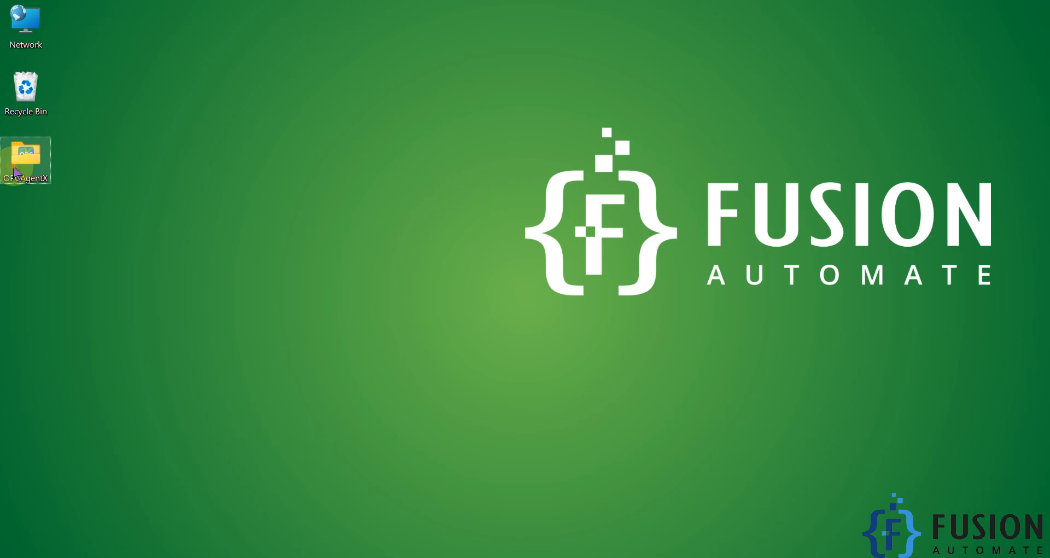
double_click(25, 156)
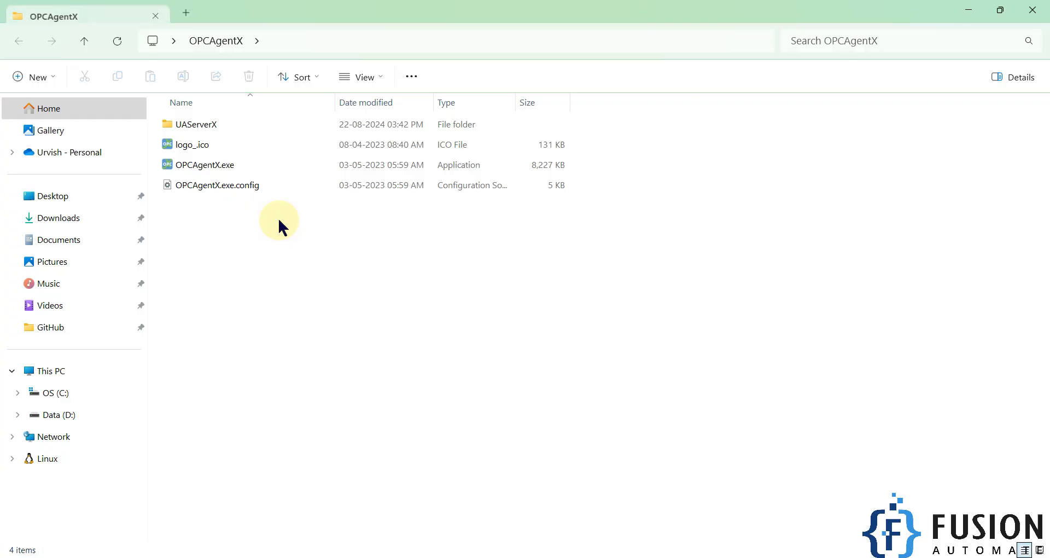
left_click(218, 166)
left_click(972, 13)
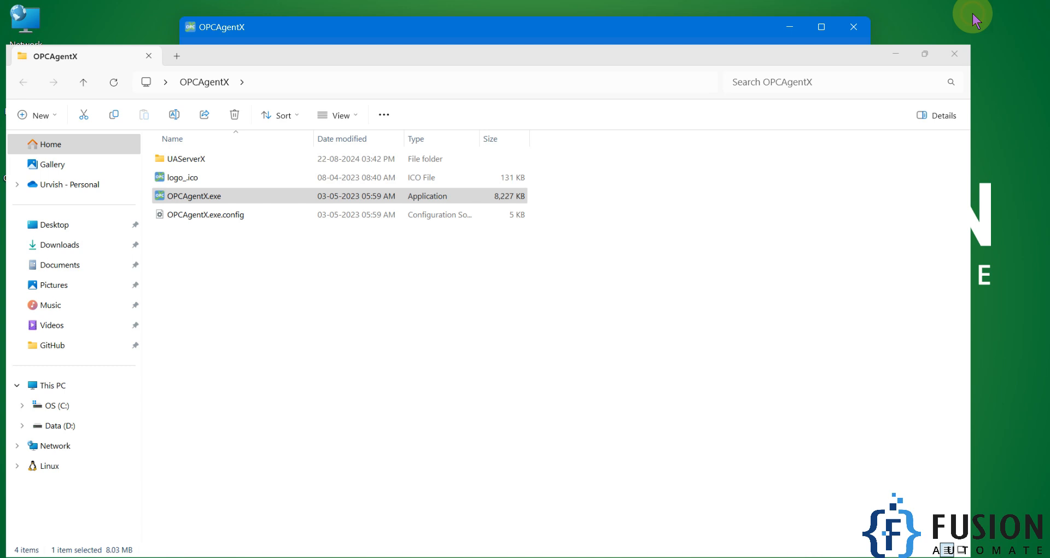
double_click(829, 25)
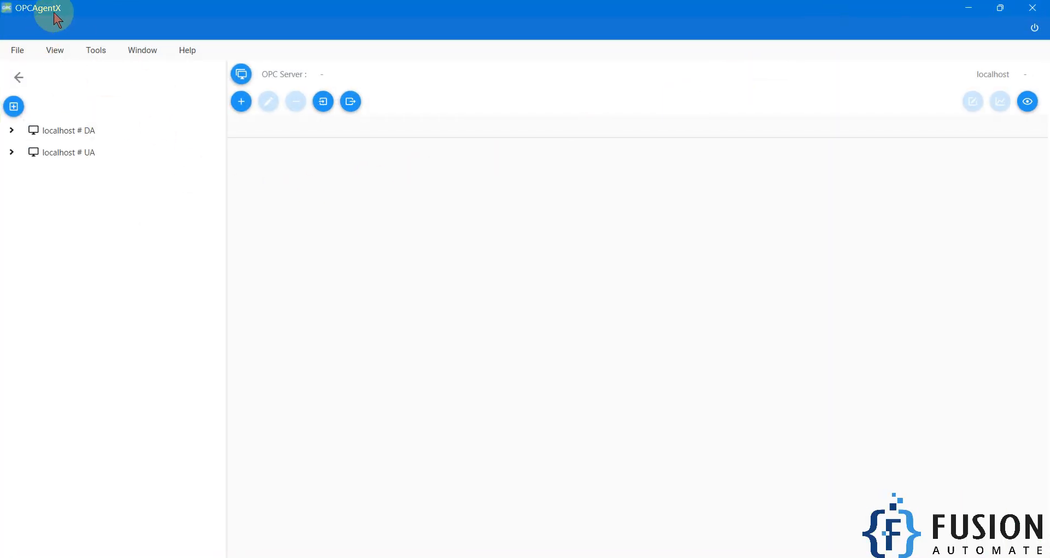
Browse the localhost UA node for available OPC UA servers and widen the server tree to fit the full endpoint address
left_click(12, 154)
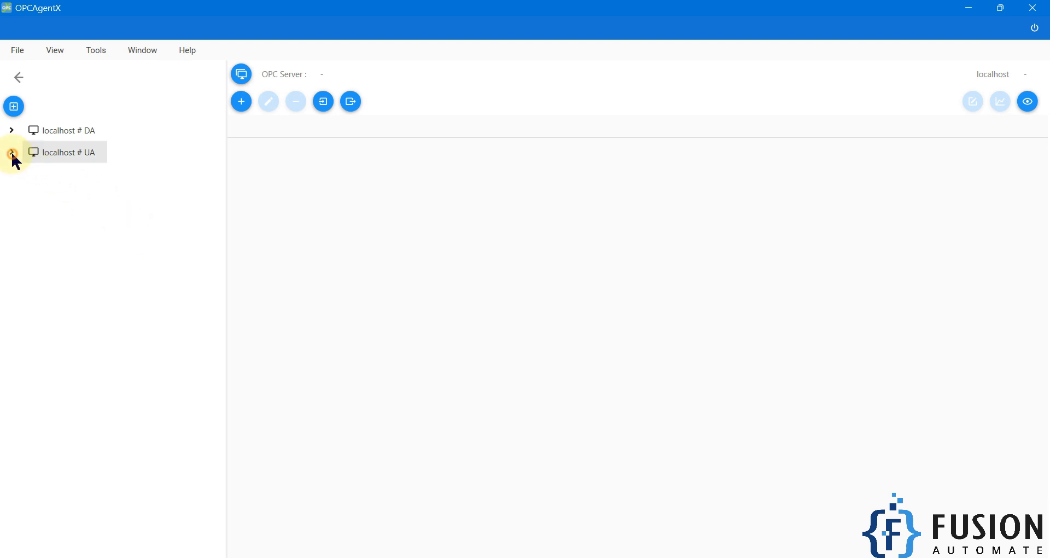
right_click(84, 154)
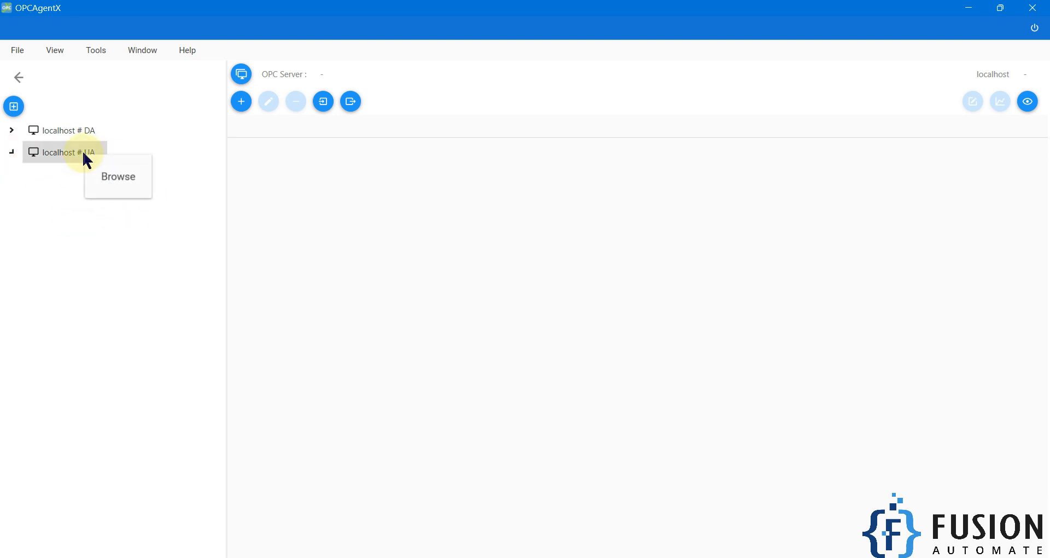
left_click(122, 176)
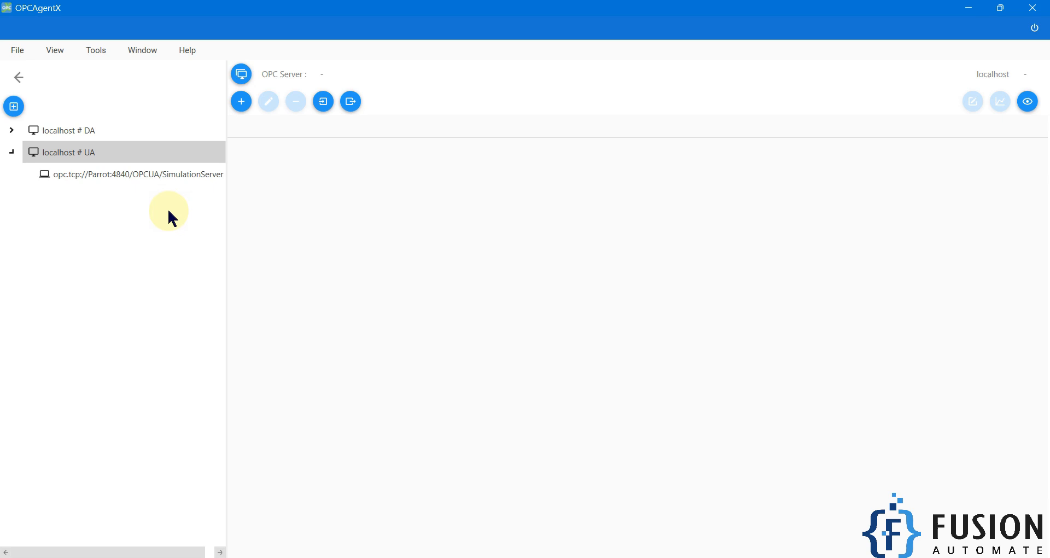
left_click_drag(226, 226, 275, 230)
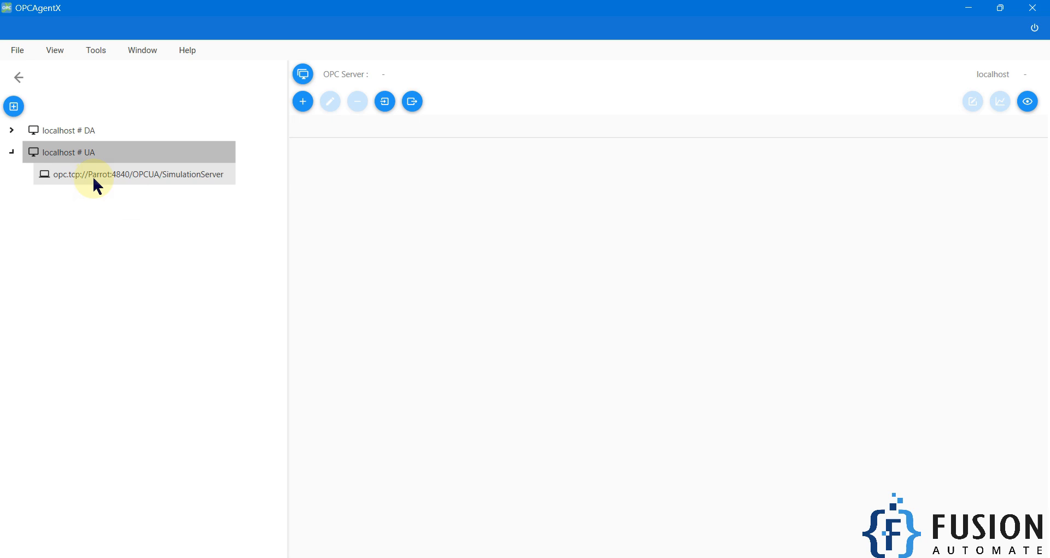
Check the UA TCP connection address in Prosys OPC UA Simulation Server against the endpoint listed in OPCAgentX
left_click(311, 557)
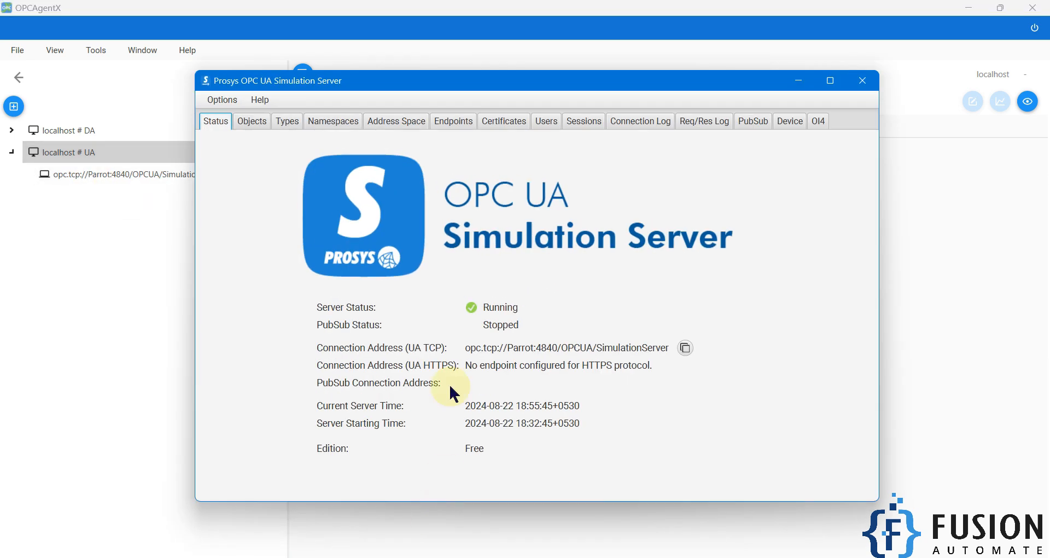
triple_click(520, 353)
left_click_drag(448, 82, 520, 77)
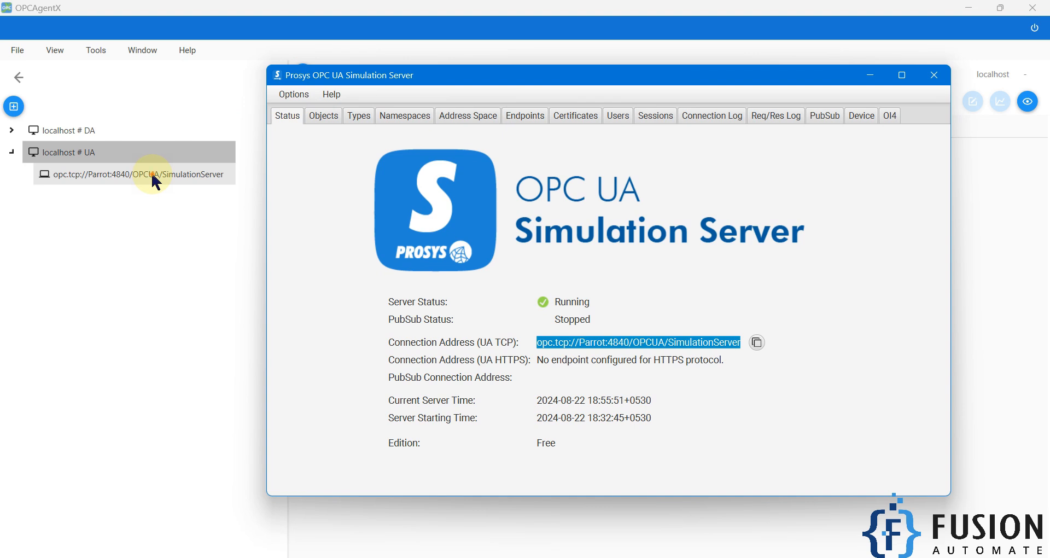
Connect OPCAgentX to opc.tcp://Parrot:4840/OPCUA/SimulationServer and add the Simulation folder's Constant, Counter and Random tags to the tag table
double_click(149, 169)
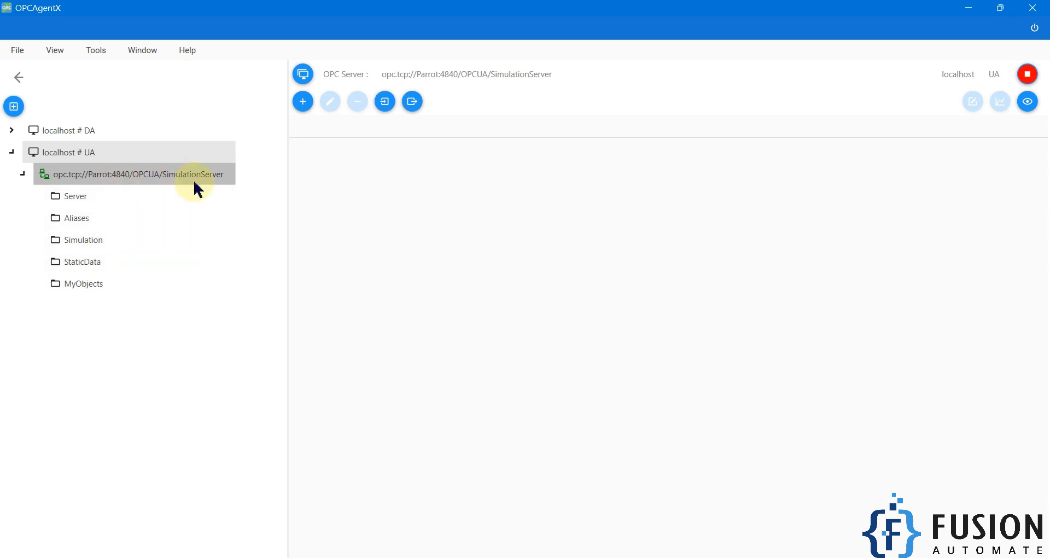
double_click(104, 242)
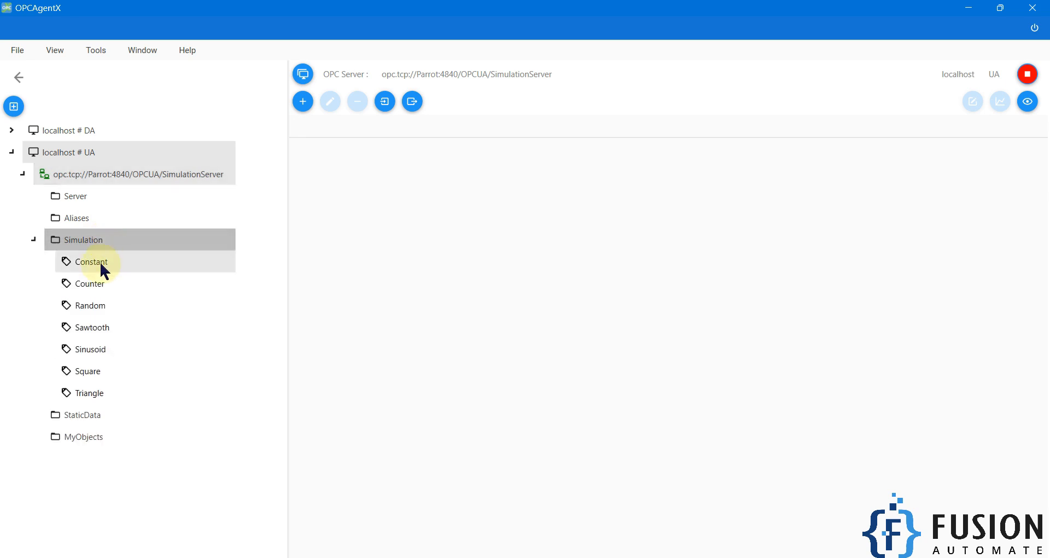
right_click(98, 266)
left_click(124, 289)
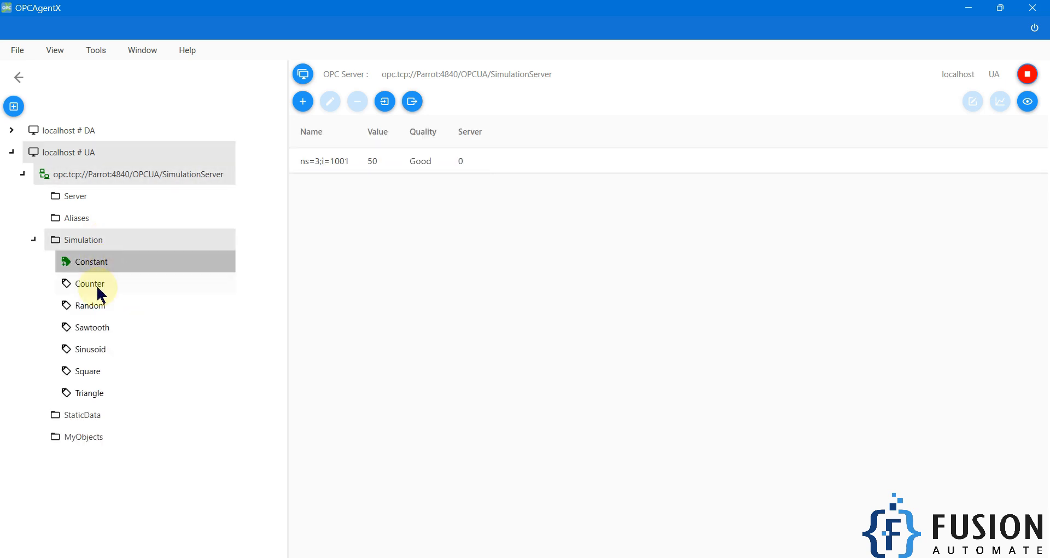
right_click(99, 294)
left_click(126, 309)
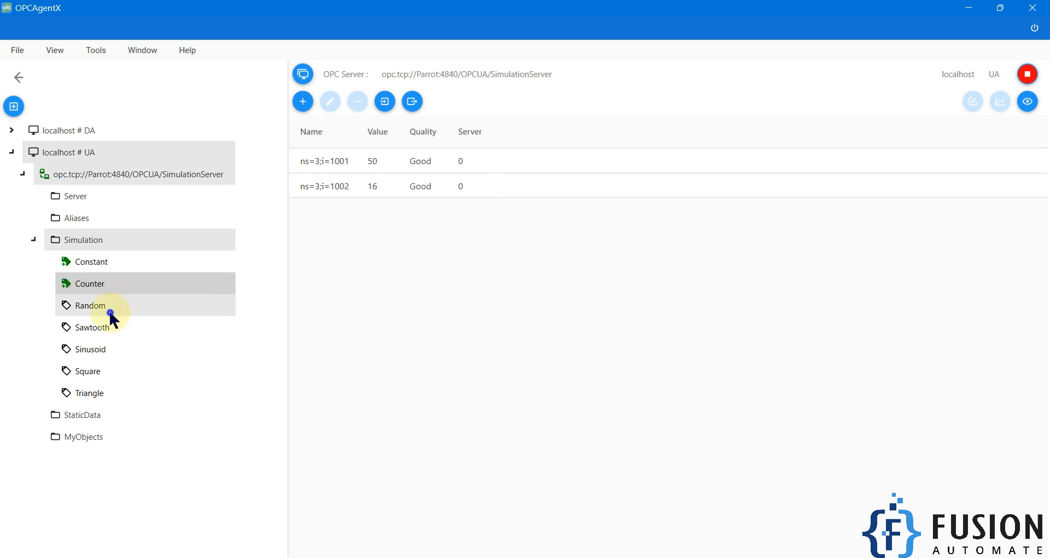
right_click(110, 312)
left_click(137, 337)
Add the Simulation folder's Sawtooth, Sinusoid, Square and Triangle tags to the tag table
right_click(117, 332)
left_click(132, 356)
right_click(113, 353)
left_click(115, 376)
right_click(115, 375)
left_click(123, 396)
right_click(119, 398)
left_click(137, 417)
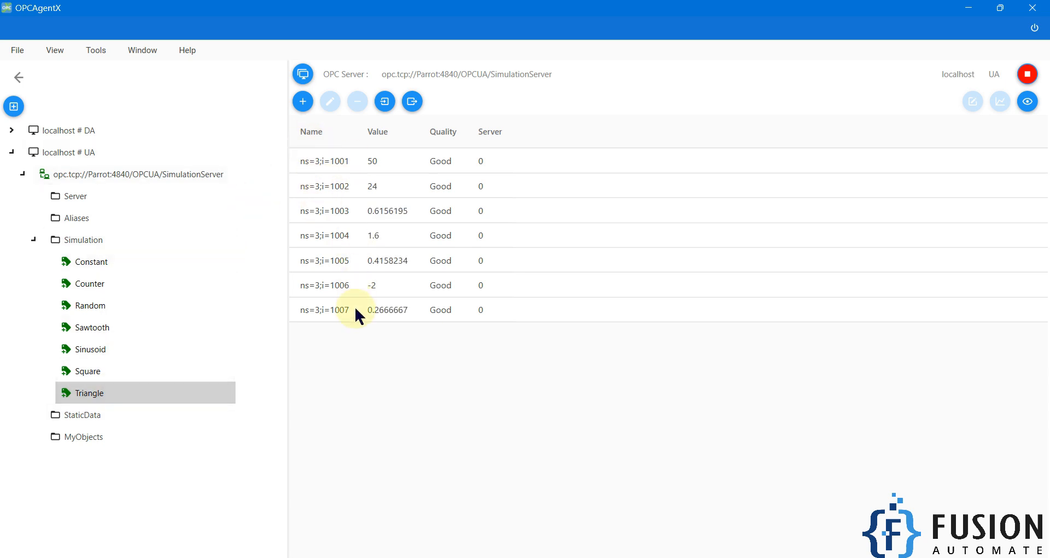
Rename tag ns=3;i=1001 as Constant and tag ns=3;i=1002 as Counter in the tag table
left_click(324, 160)
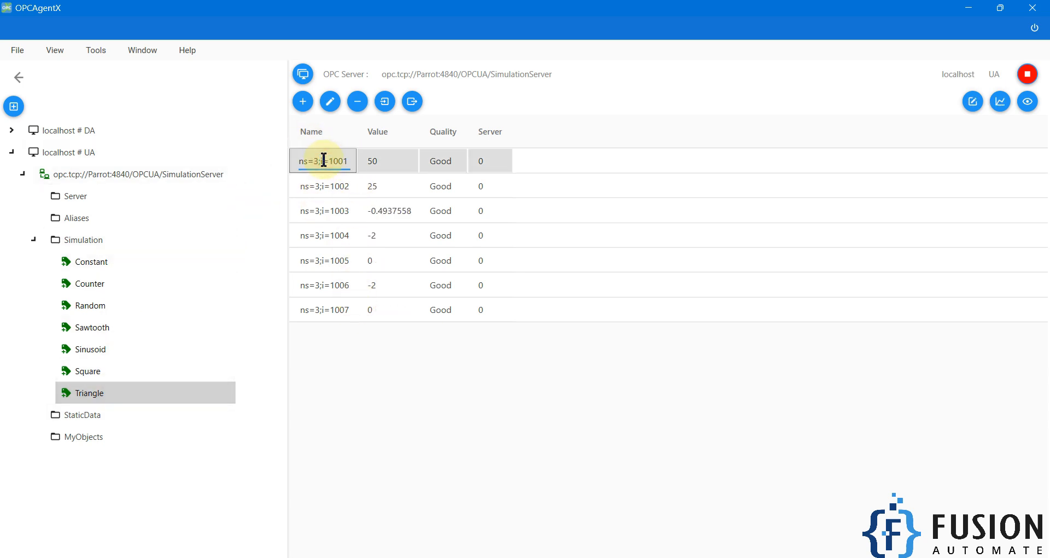
key("ctrl+a")
type("Constant")
key("Return")
left_click(324, 182)
key("ctrl+a")
type("Counter")
key("Return")
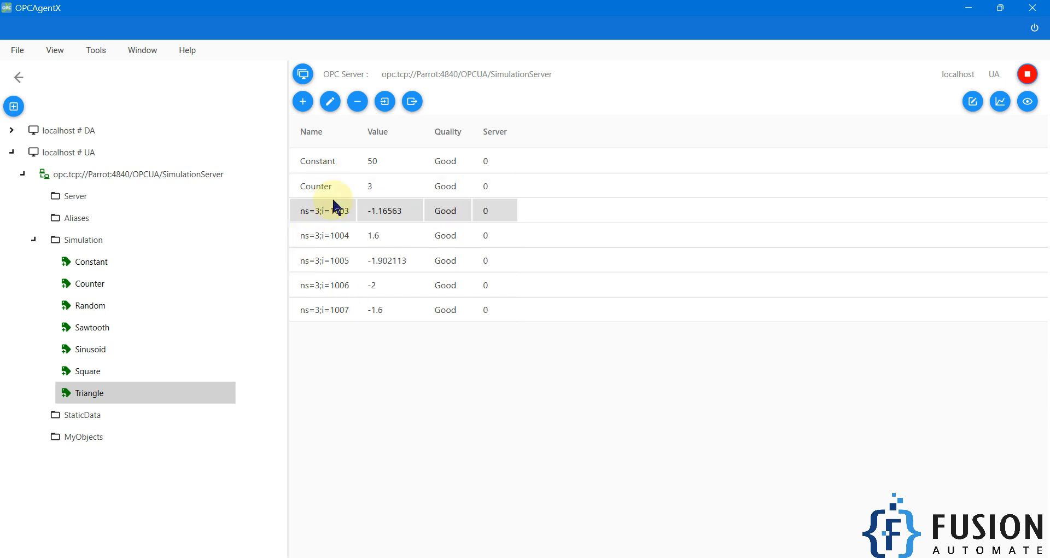
Rename tag ns=3;i=1003 as Random and tag ns=3;i=1004 as Sawtooth
left_click(335, 218)
key("ctrl+a")
type("Random")
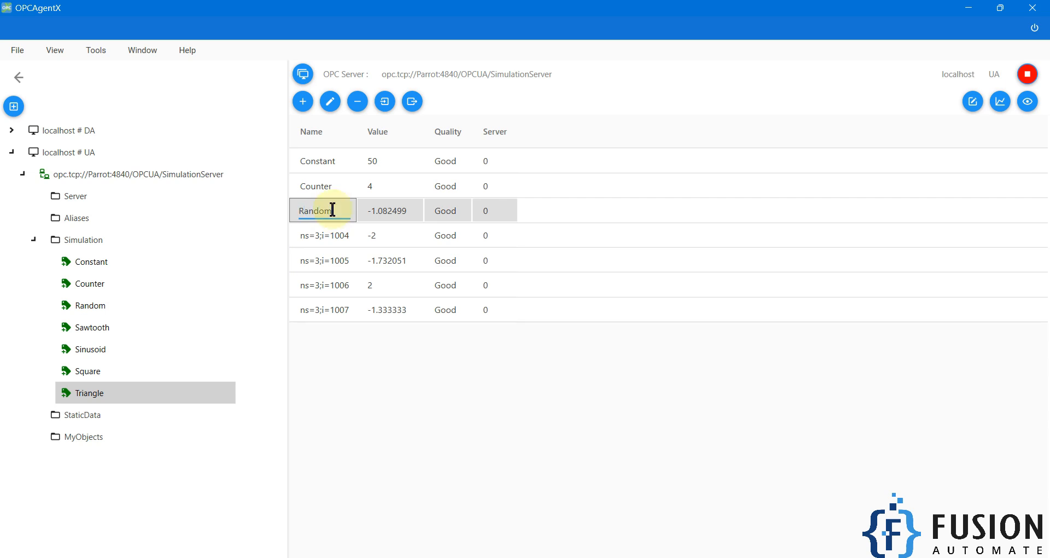
key("Return")
left_click(326, 239)
key("ctrl+a")
key("BackSpace")
type("Sawtooth")
key("Return")
Rename tags ns=3;i=1005, ns=3;i=1006 and ns=3;i=1007 as Sinusoid, Square and Triangle
left_click(328, 263)
key("ctrl+a")
type("Sinusoid")
key("Return")
left_click(307, 284)
key("ctrl+a")
type("Square")
key("Return")
left_click(321, 310)
key("ctrl+a")
type("Triangle")
key("Return")
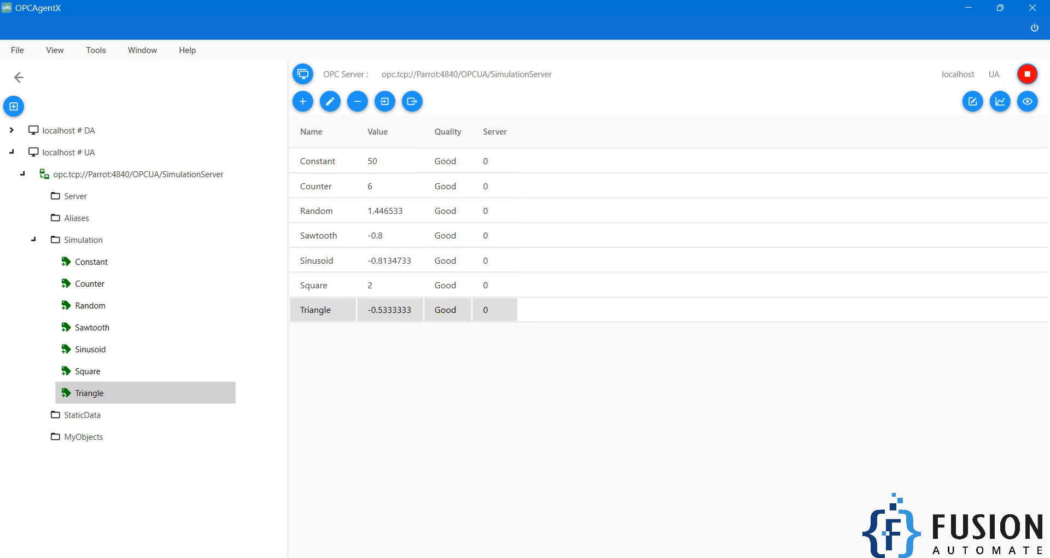
Connect MQTT Explorer to the Mosquitto broker at 127.0.0.1, port 1883, move its window aside, and return to OPCAgentX
left_click(319, 499)
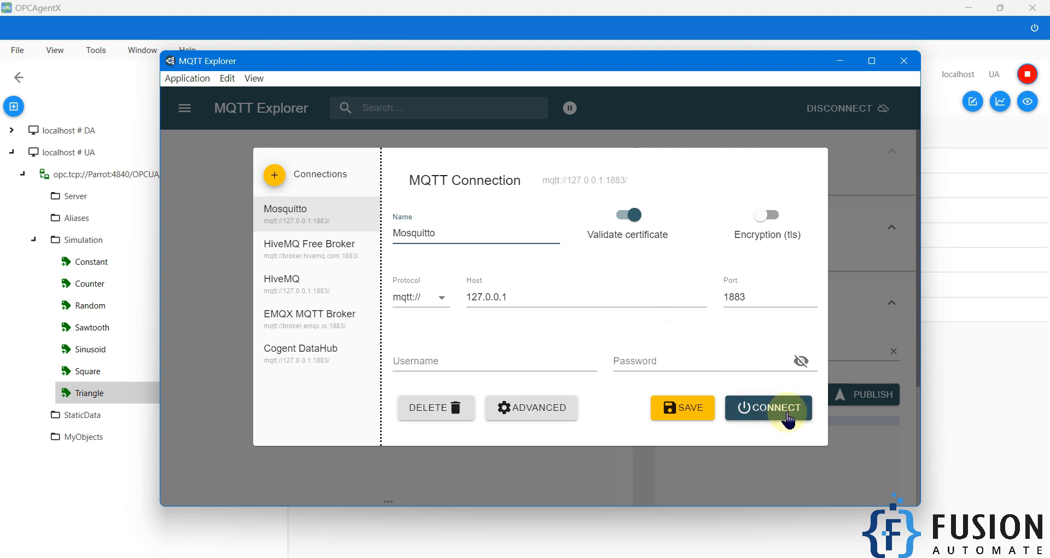
left_click(772, 407)
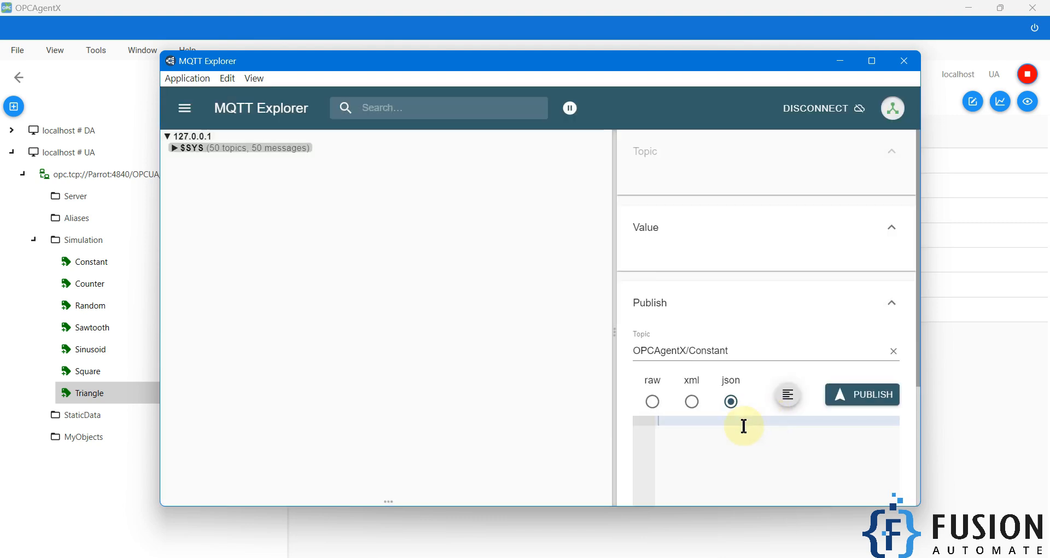
left_click_drag(401, 63, 564, 118)
left_click(558, 16)
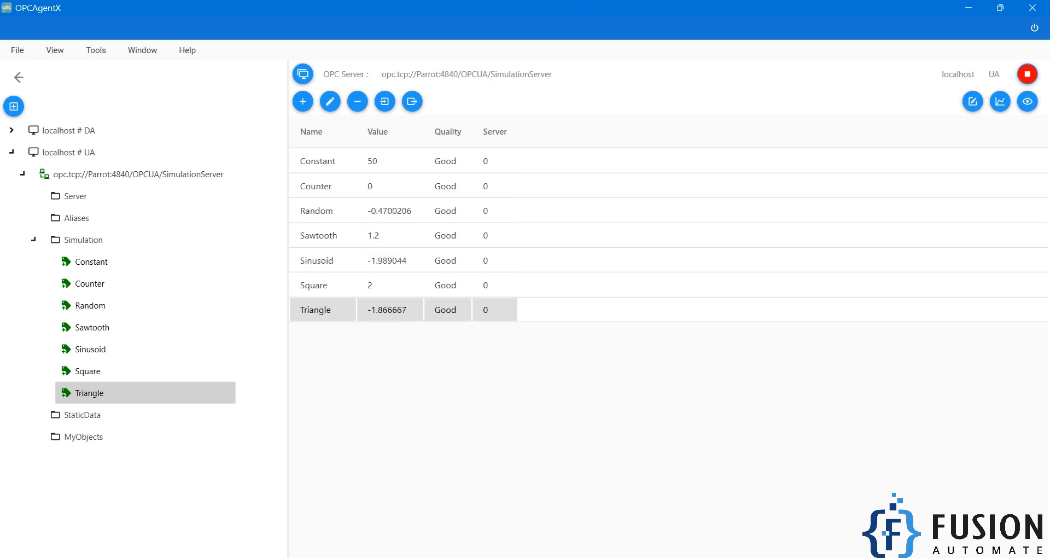
left_click(353, 557)
left_click_drag(522, 122, 641, 82)
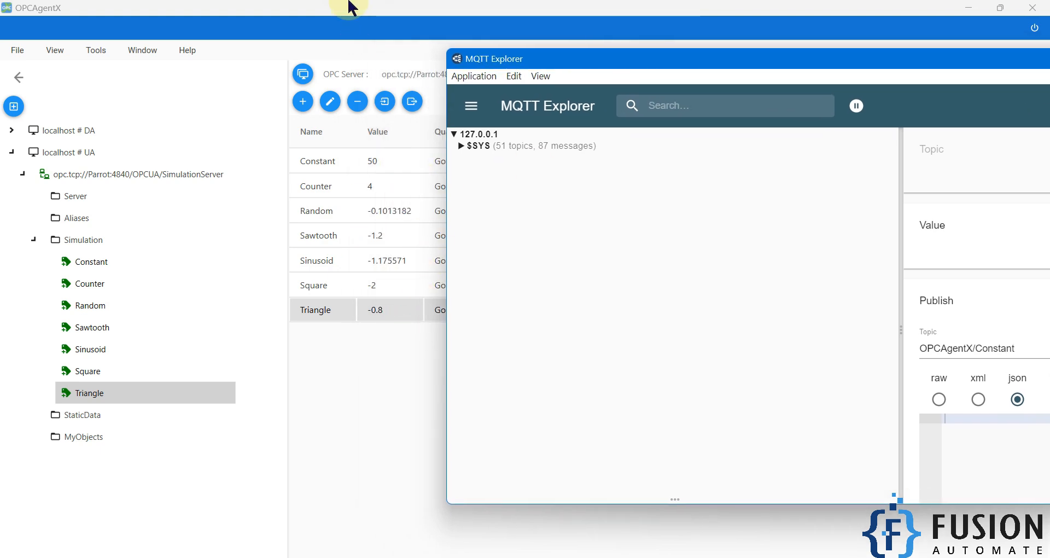
left_click(254, 41)
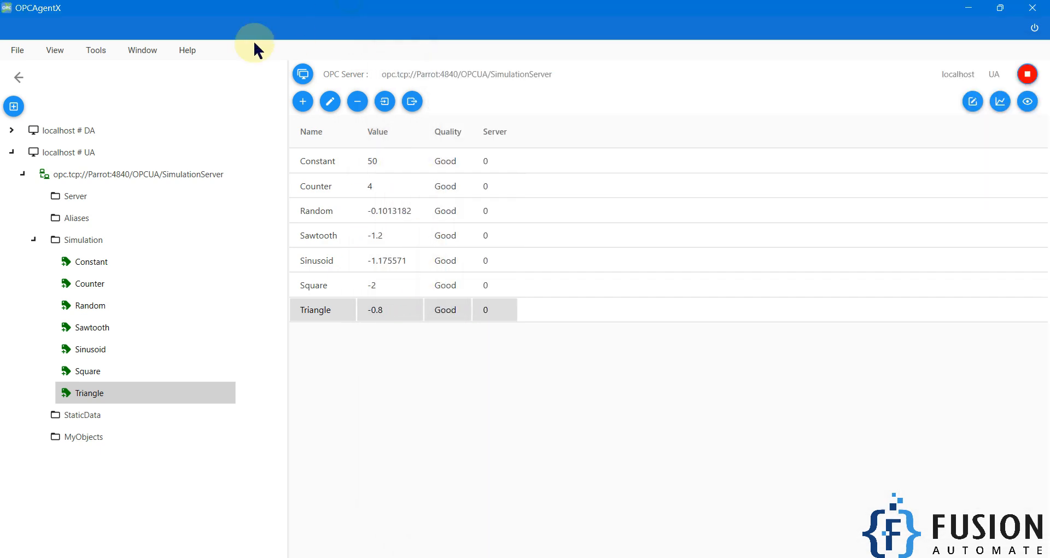
Open the MQTT publishing settings for editing, enable publishing, and set the interval to 1 second
left_click(102, 49)
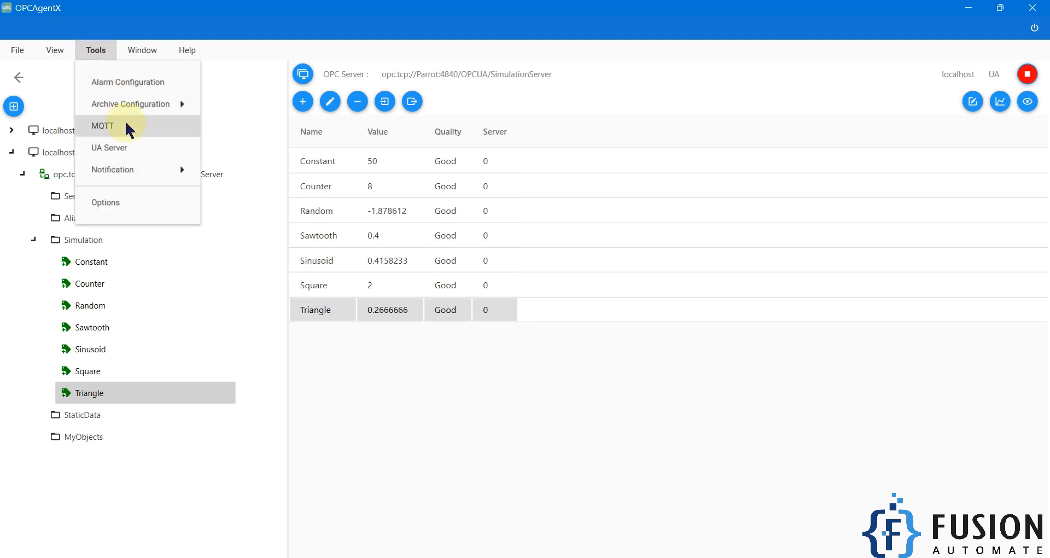
left_click(128, 127)
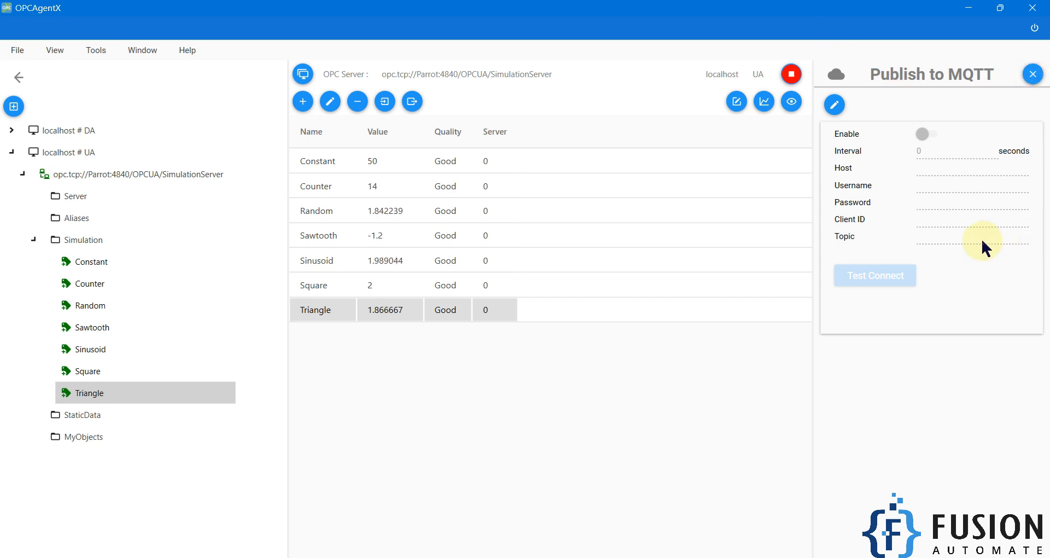
left_click(835, 107)
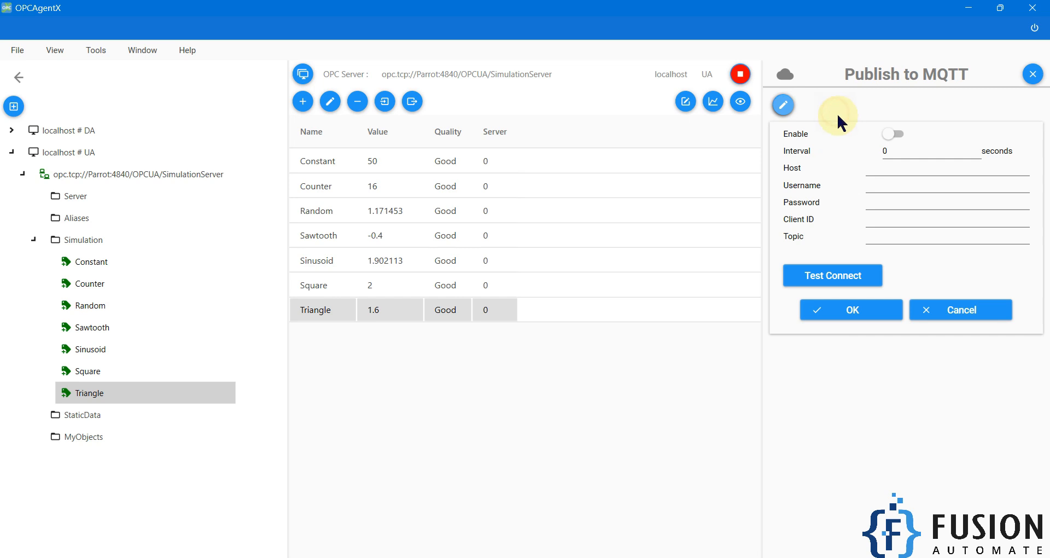
left_click(891, 136)
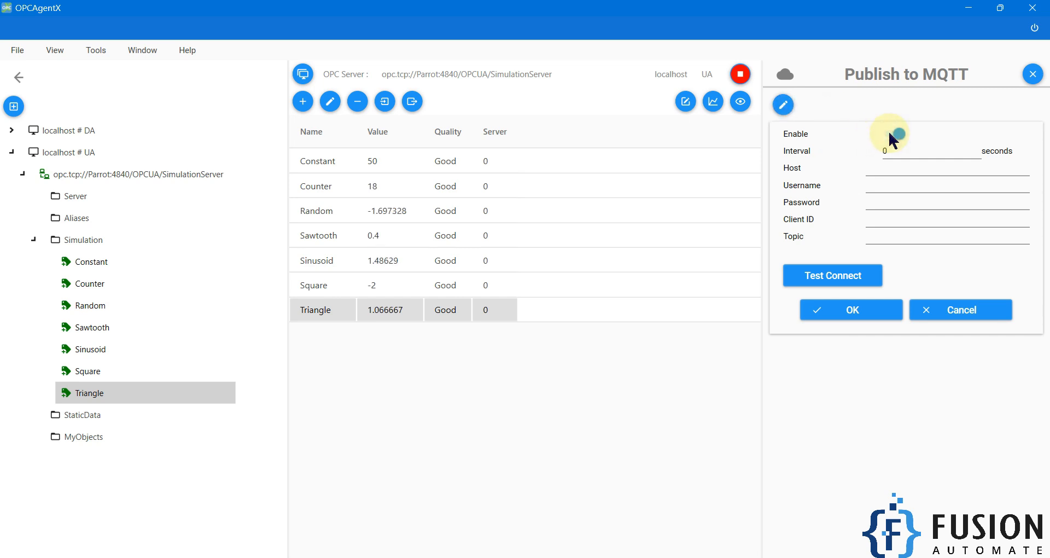
left_click(904, 152)
key("BackSpace")
type("1")
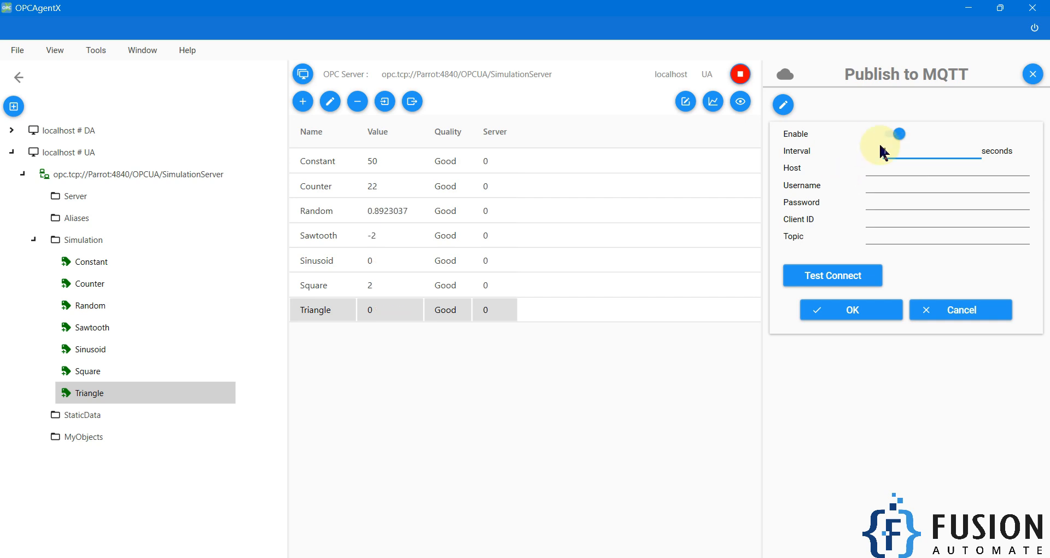
left_click_drag(901, 150, 868, 151)
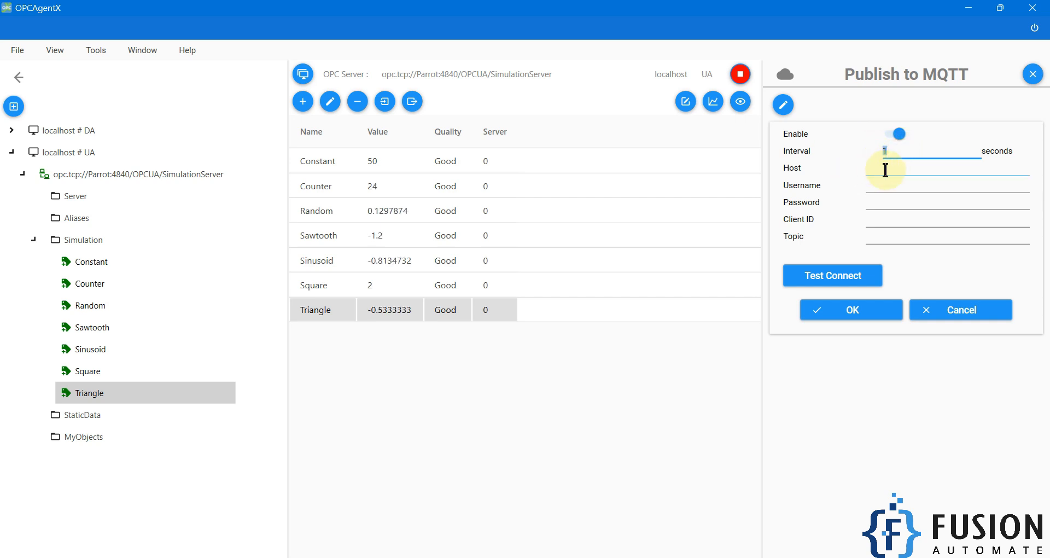
Copy the host address from the Mosquitto connection in MQTT Explorer and set the OPCAgentX publishing host to 127.0.0.1
left_click(885, 170)
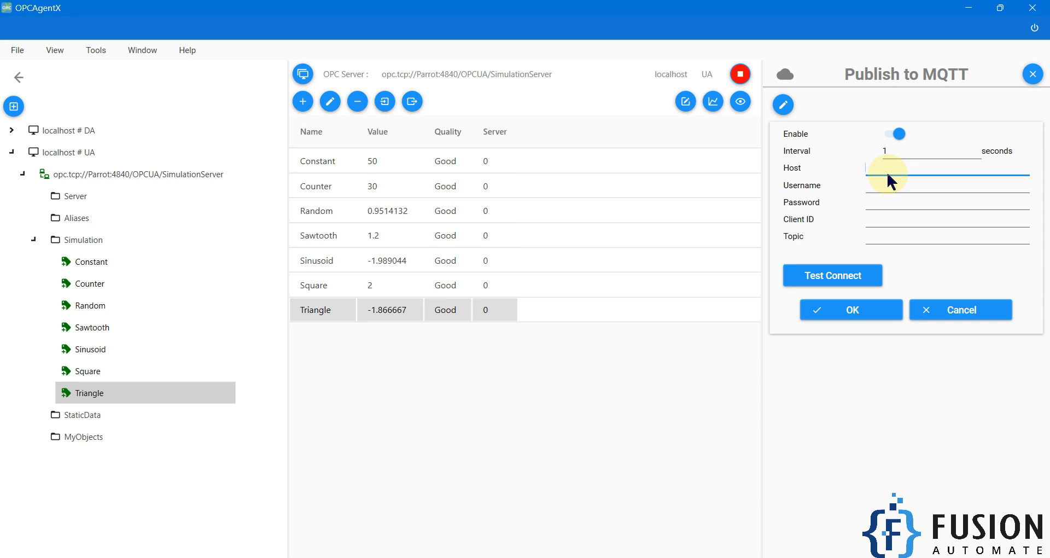
left_click(344, 557)
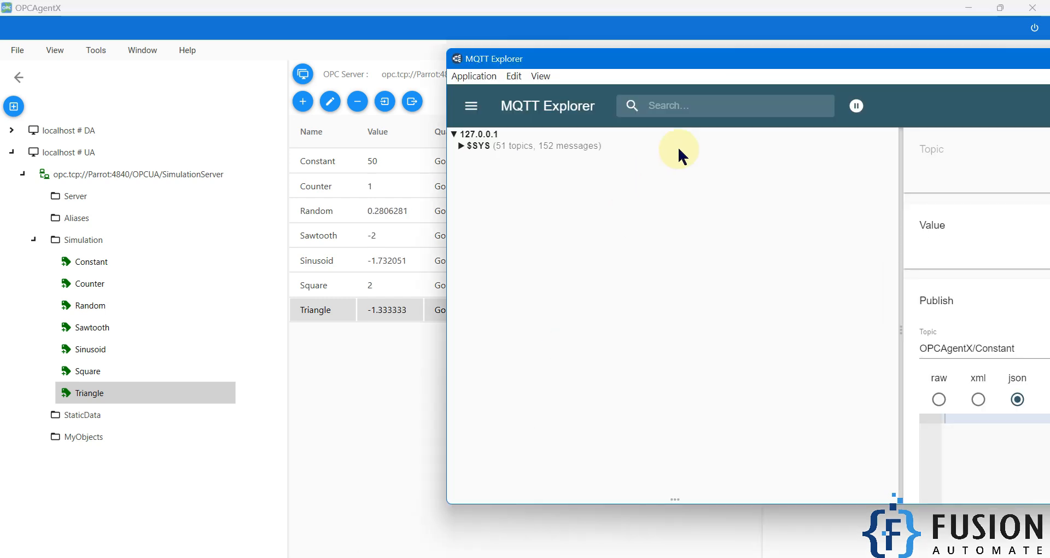
left_click_drag(971, 68, 645, 79)
left_click(771, 117)
left_click_drag(519, 308, 457, 306)
left_click_drag(377, 313, 434, 306)
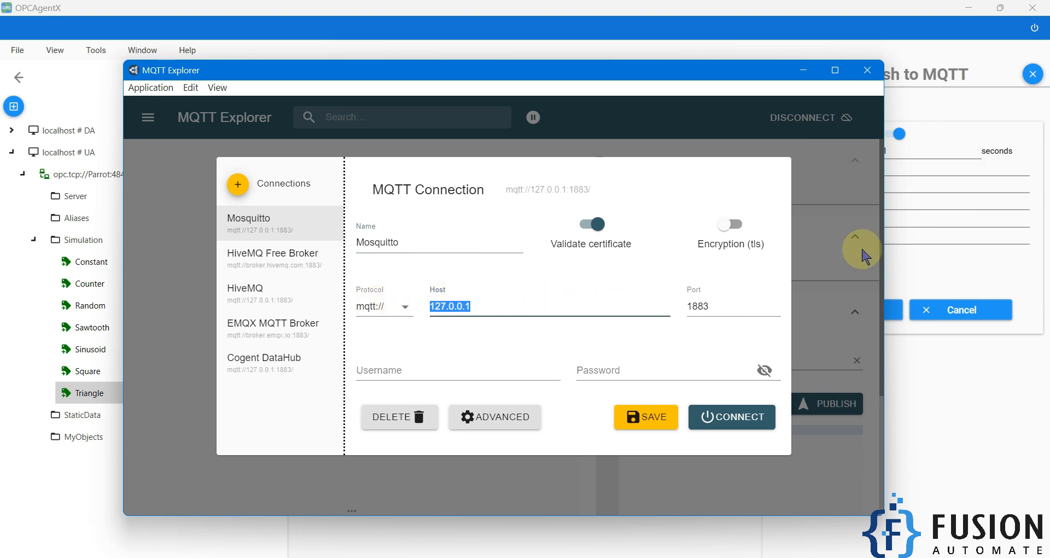
left_click(909, 190)
left_click(911, 169)
key("ctrl+v")
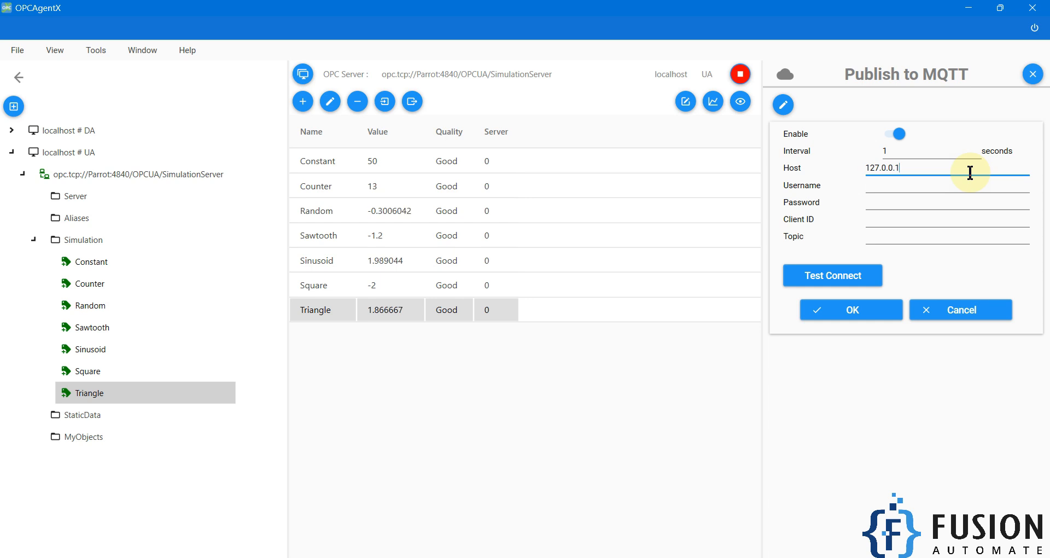
Set the MQTT publishing topic to OPCAgentX
left_click(894, 239)
type("OPCAgentX")
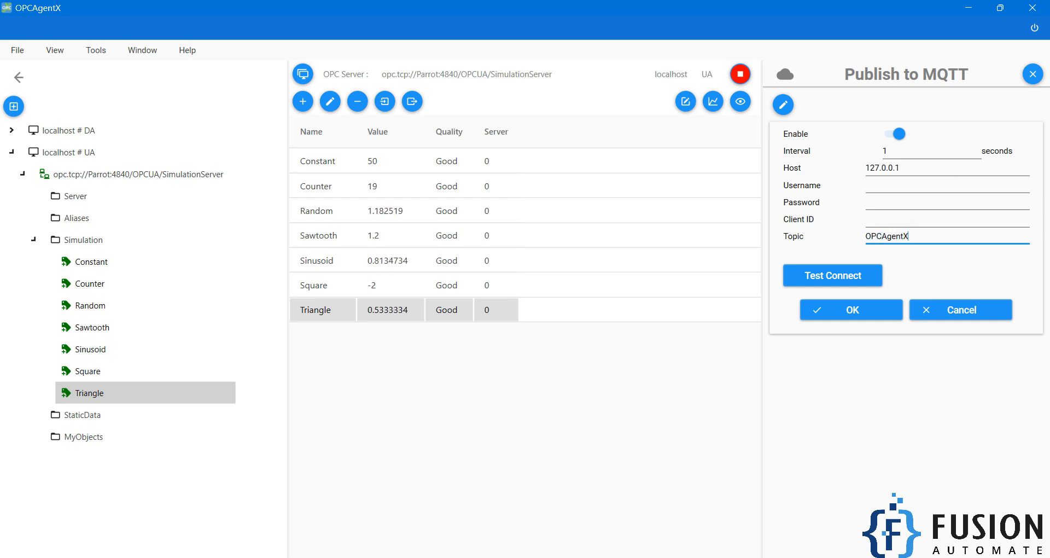
double_click(898, 235)
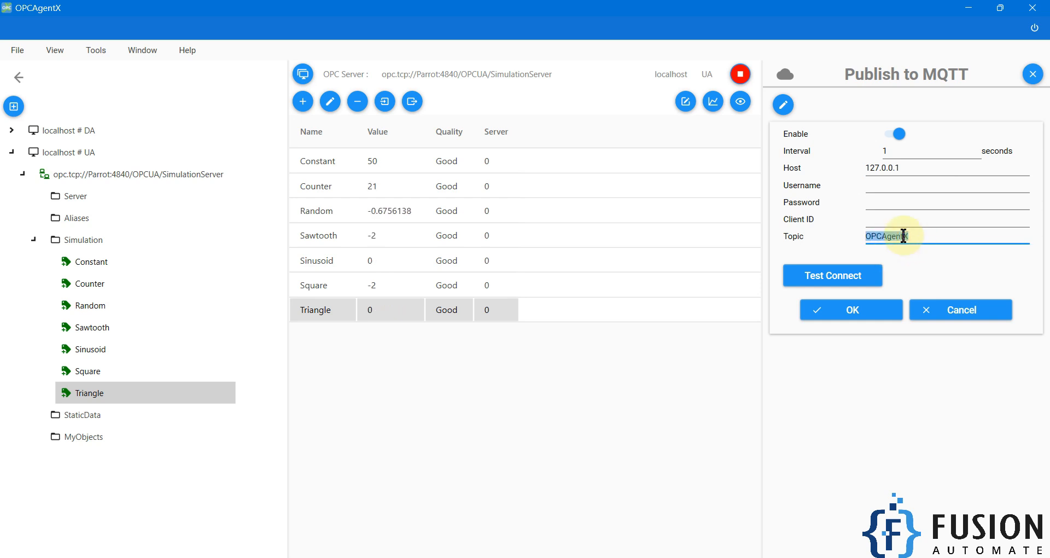
Test the connection to the MQTT broker and save the publishing settings
left_click(819, 281)
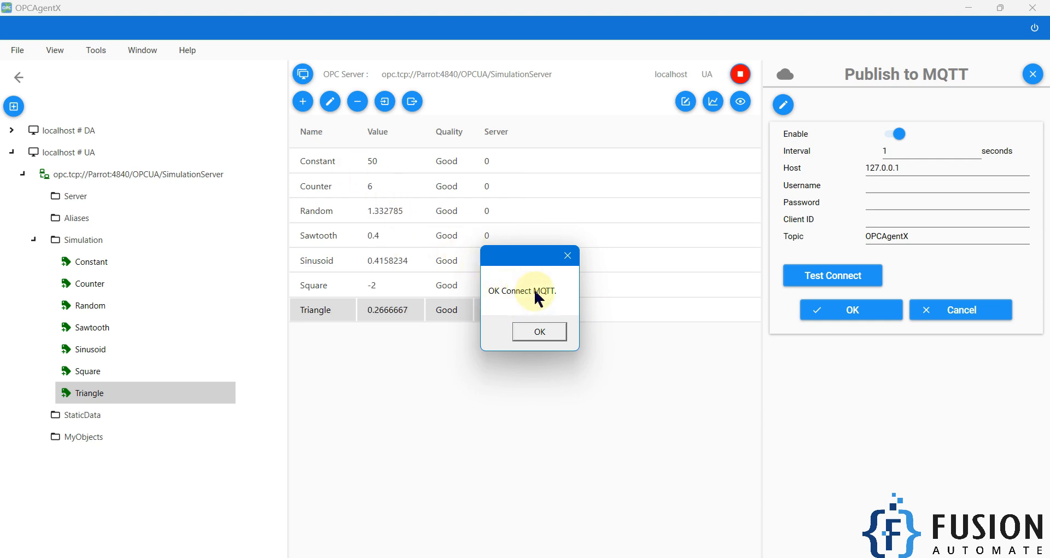
left_click(554, 338)
left_click(870, 324)
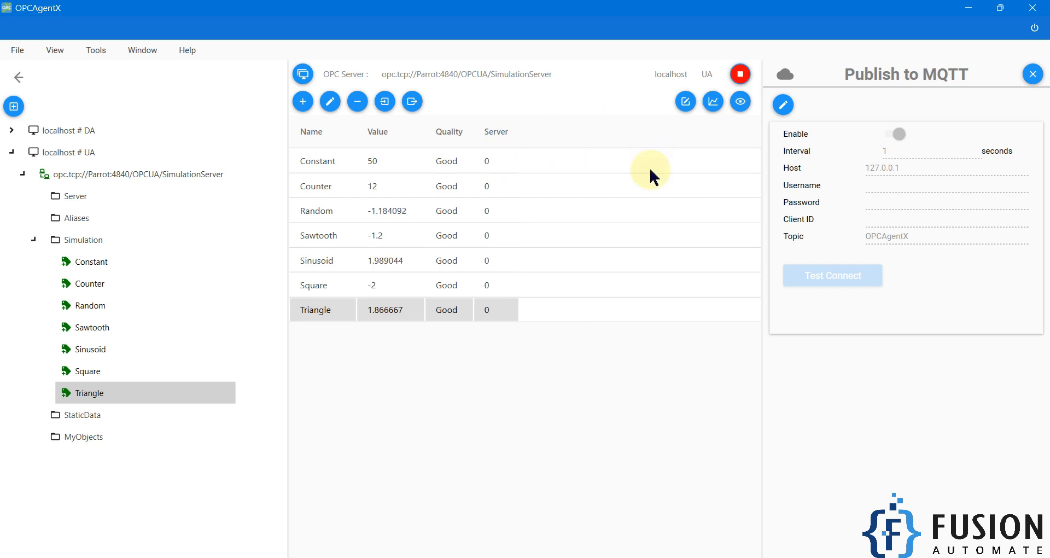
Restart the OPC server connection in OPCAgentX, reconnecting MQTT Explorer to the Mosquitto broker while it is stopped
left_click(740, 81)
left_click(378, 557)
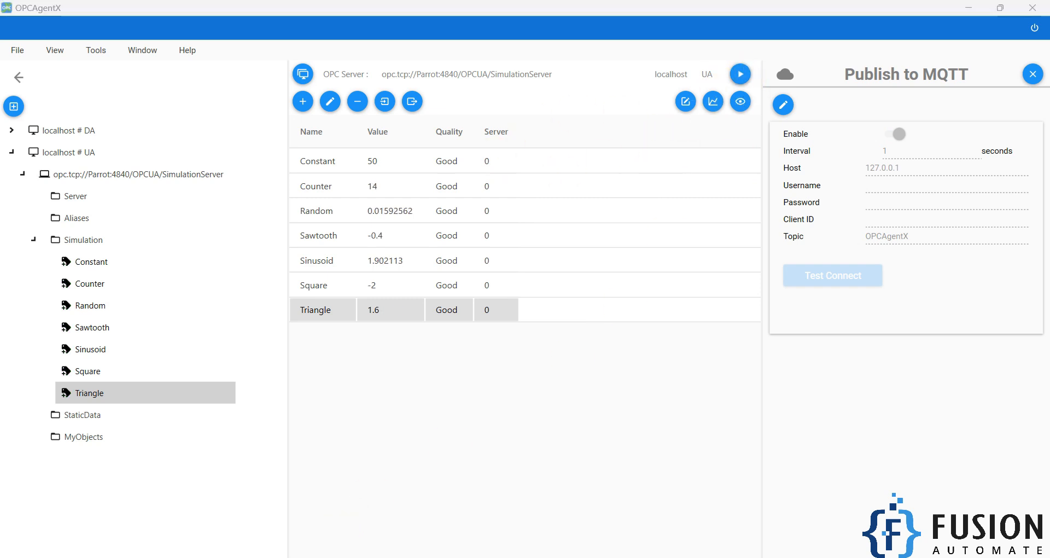
left_click(710, 417)
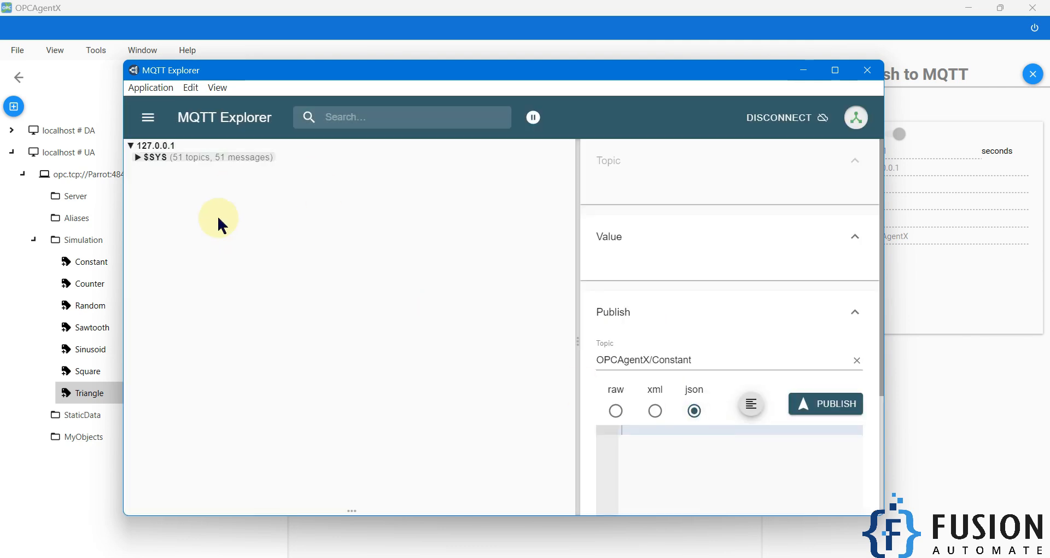
left_click_drag(383, 76, 662, 333)
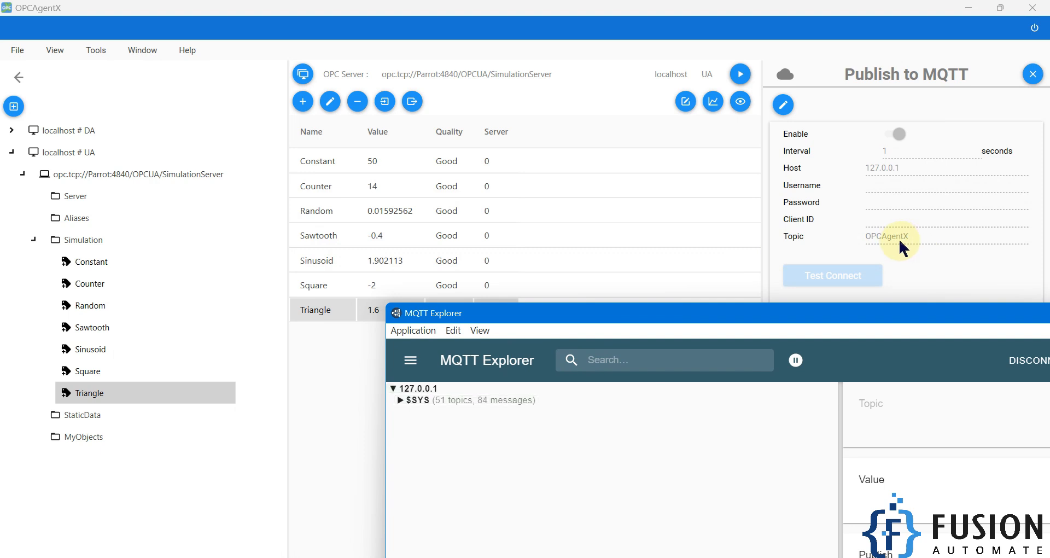
left_click(742, 75)
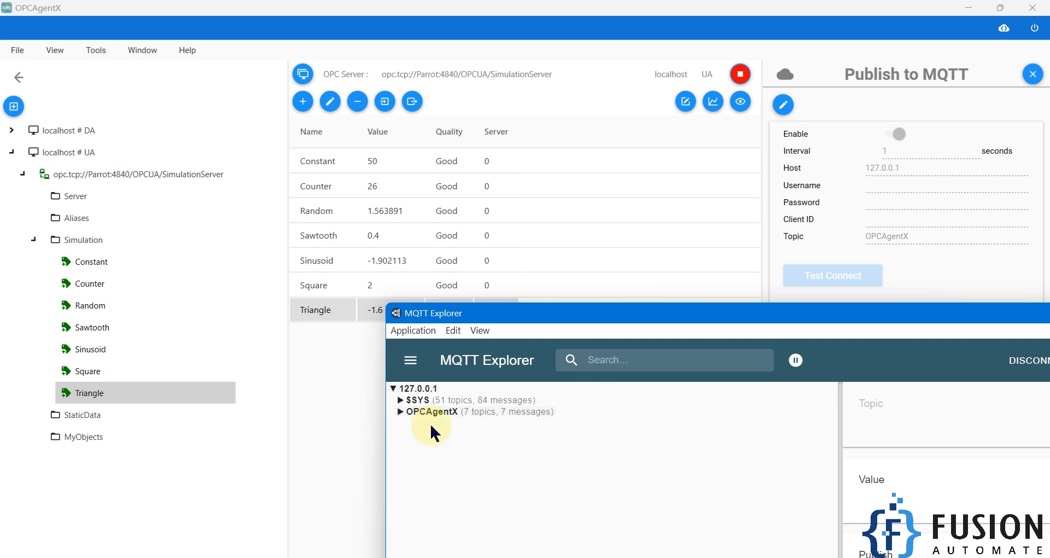
Expand the OPCAgentX topic in MQTT Explorer and inspect its Counter, Random, Sawtooth, Sinusoid, Square and Triangle subtopics
left_click(401, 413)
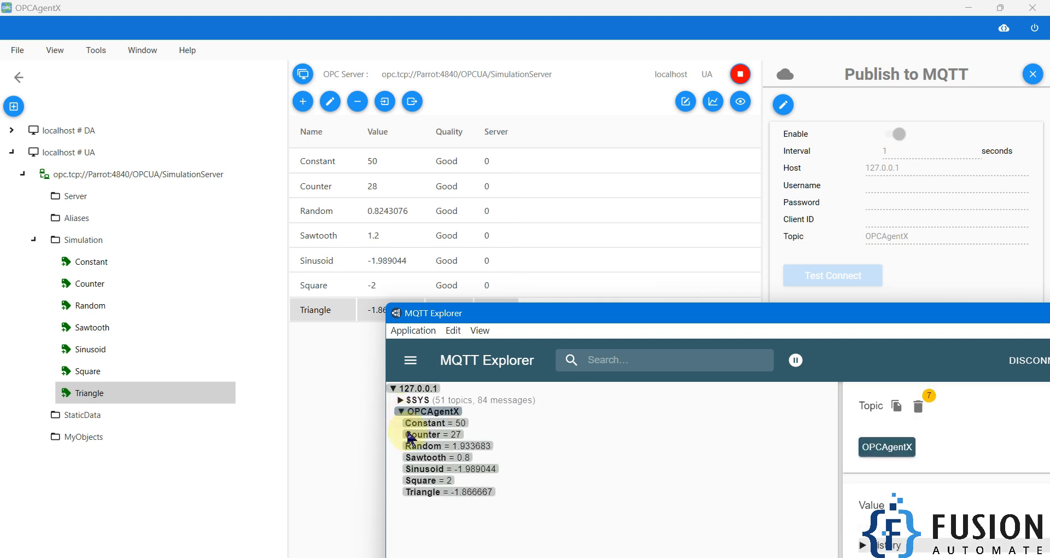
left_click(456, 493)
left_click(432, 434)
left_click(438, 446)
left_click(460, 457)
left_click(461, 469)
left_click(454, 480)
left_click(468, 491)
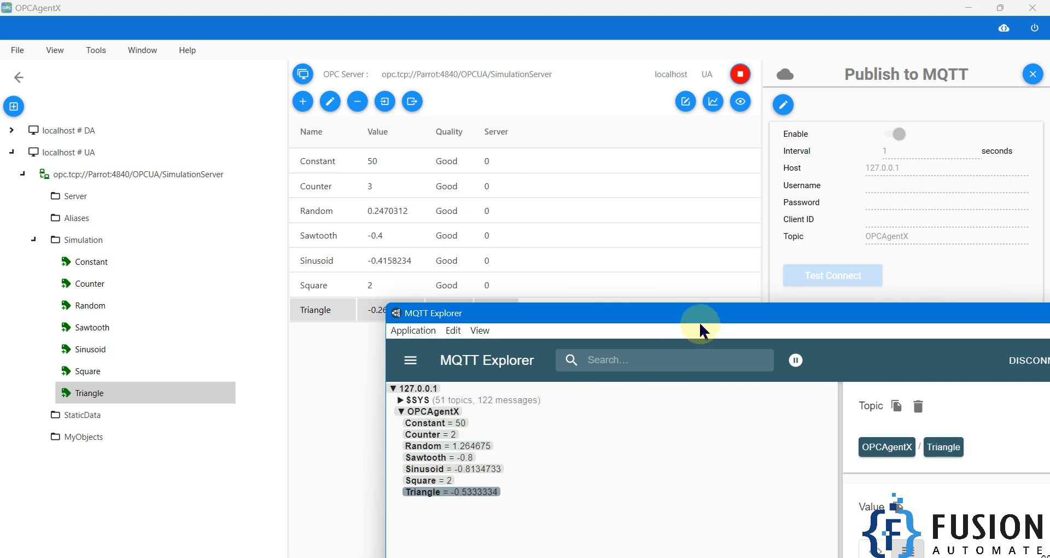
Maximize MQTT Explorer and add the Counter and Random topics to the chart panel
double_click(711, 313)
left_click(62, 129)
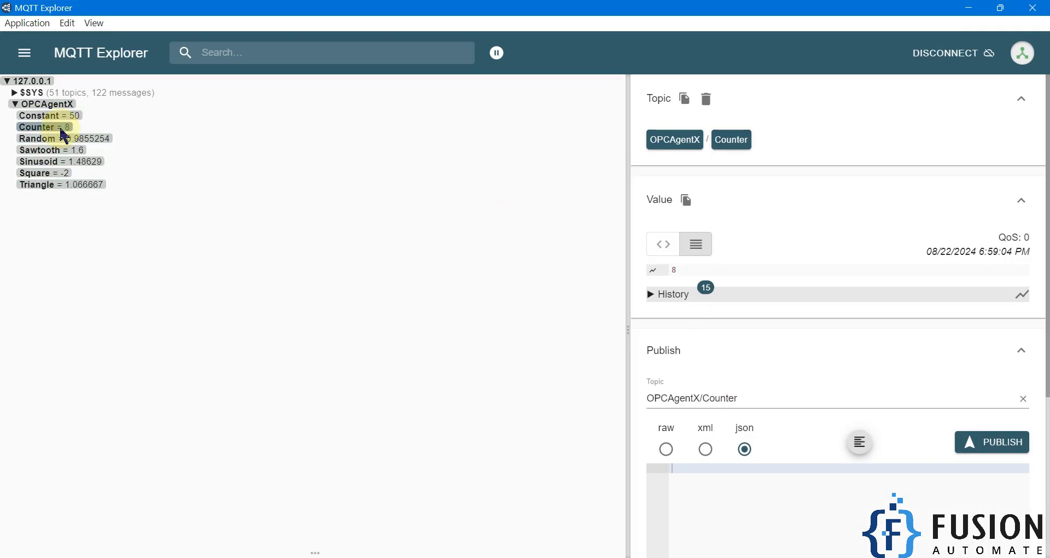
left_click(654, 269)
left_click(87, 150)
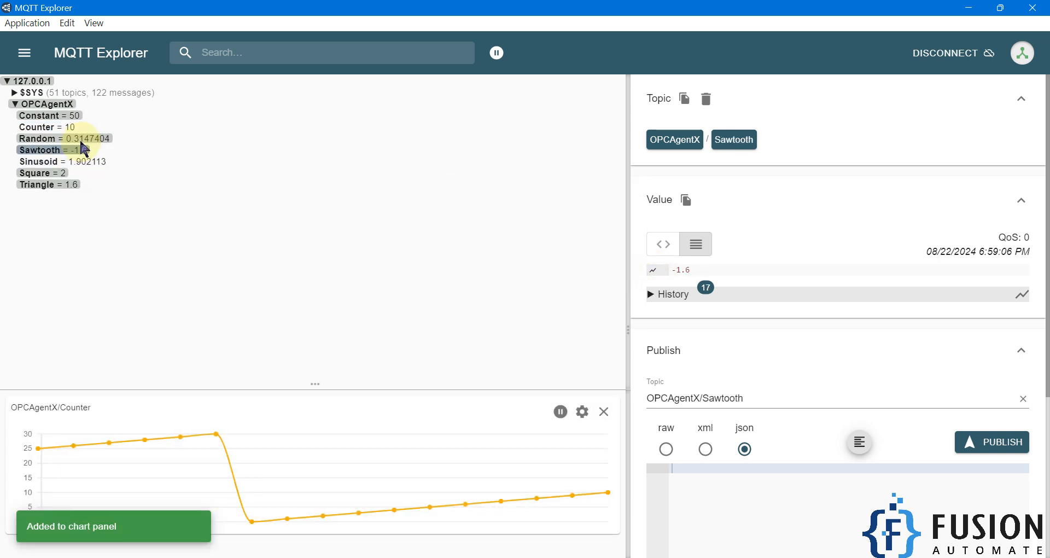
left_click(87, 139)
left_click(654, 270)
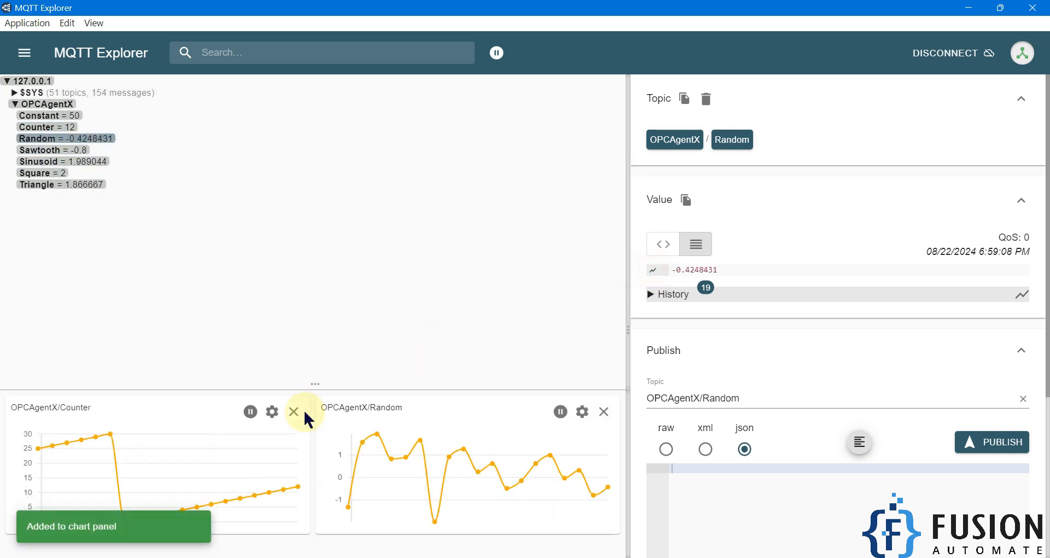
Enlarge the chart panel and add a chart of the Sawtooth topic
left_click_drag(307, 386, 296, 301)
left_click(71, 150)
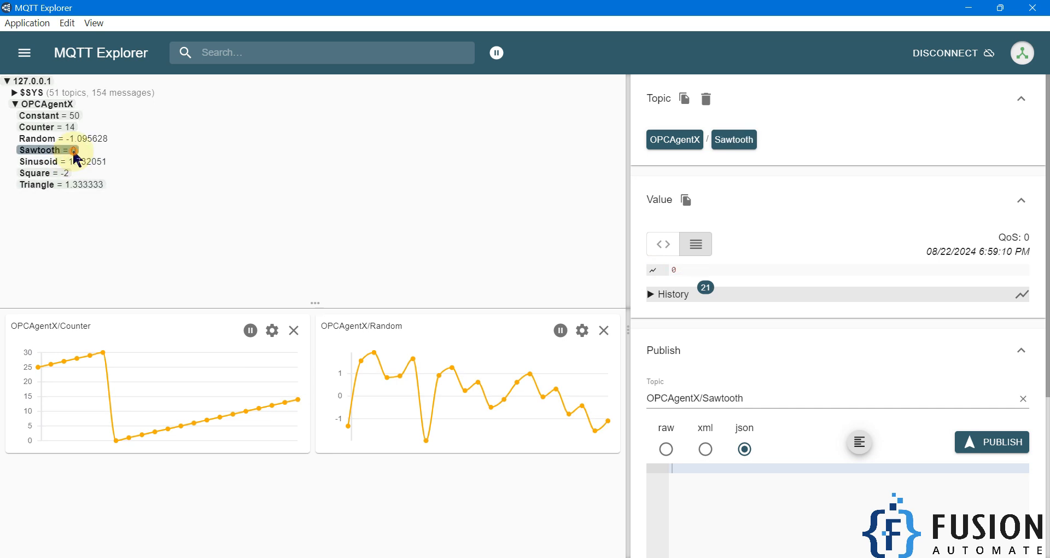
left_click(655, 270)
left_click_drag(314, 298, 314, 266)
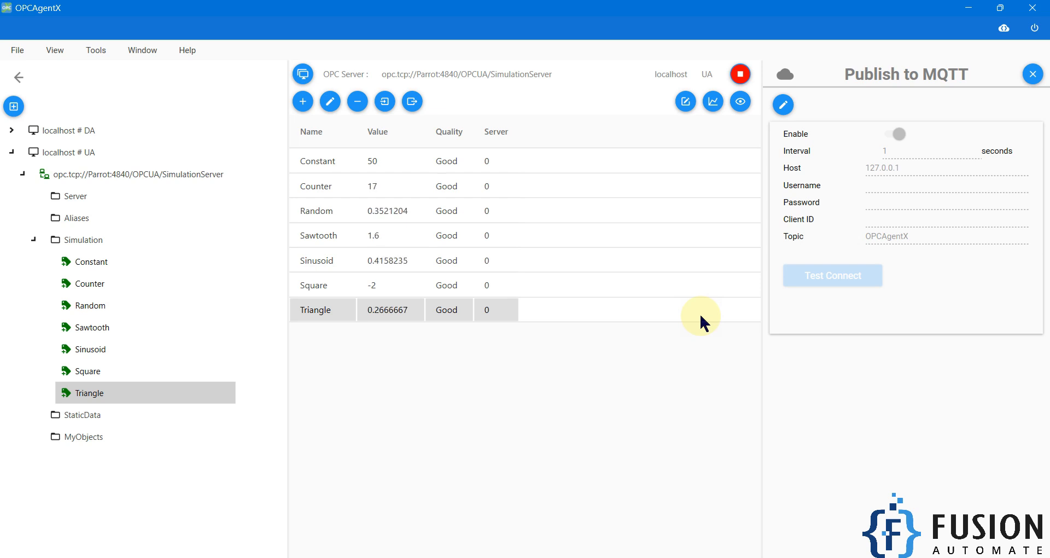
Review the live Counter, Random and Sawtooth charts in MQTT Explorer, then return to OPCAgentX
left_click(503, 557)
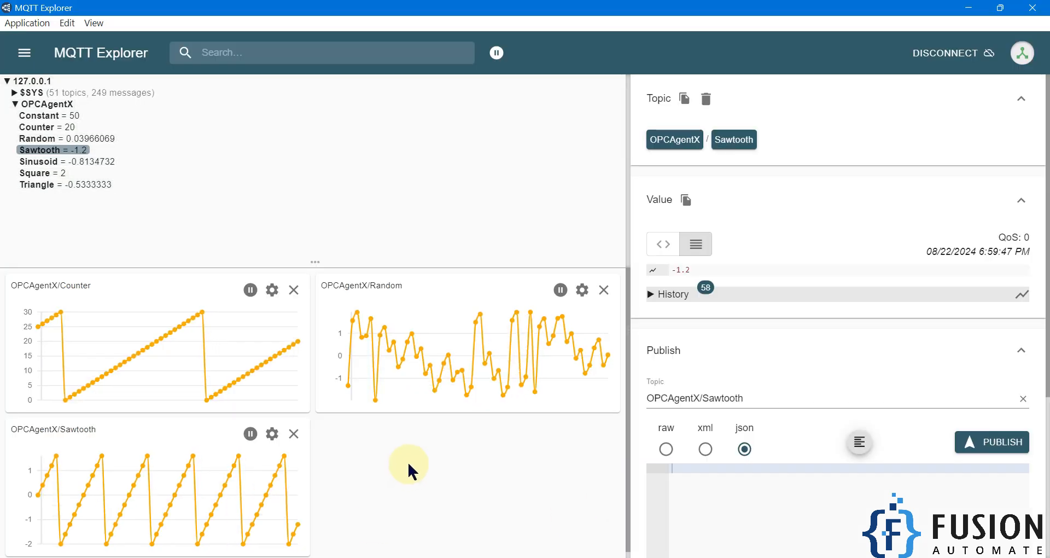
left_click(969, 10)
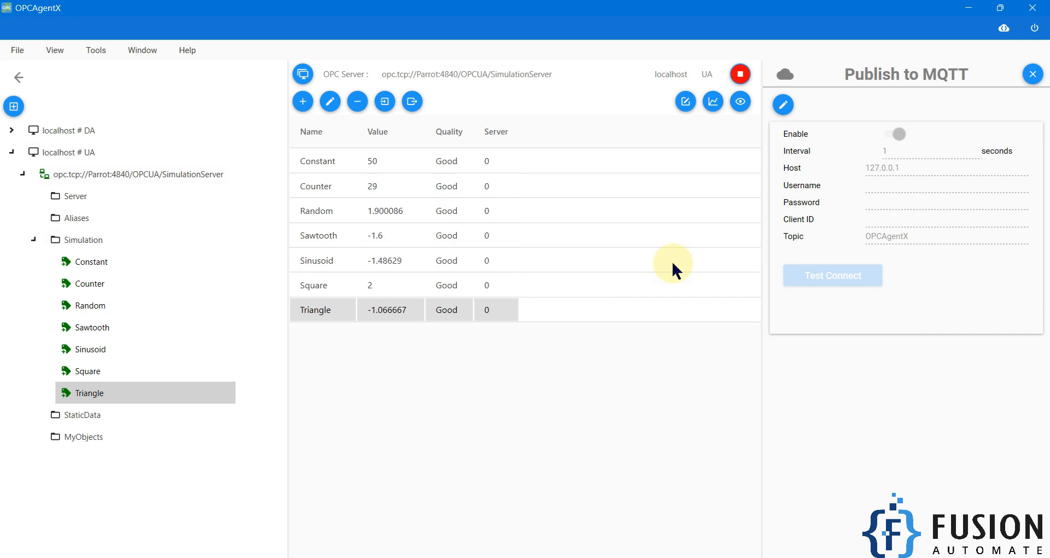
Open a new host entry in the server tree and choose UA as its type
right_click(89, 157)
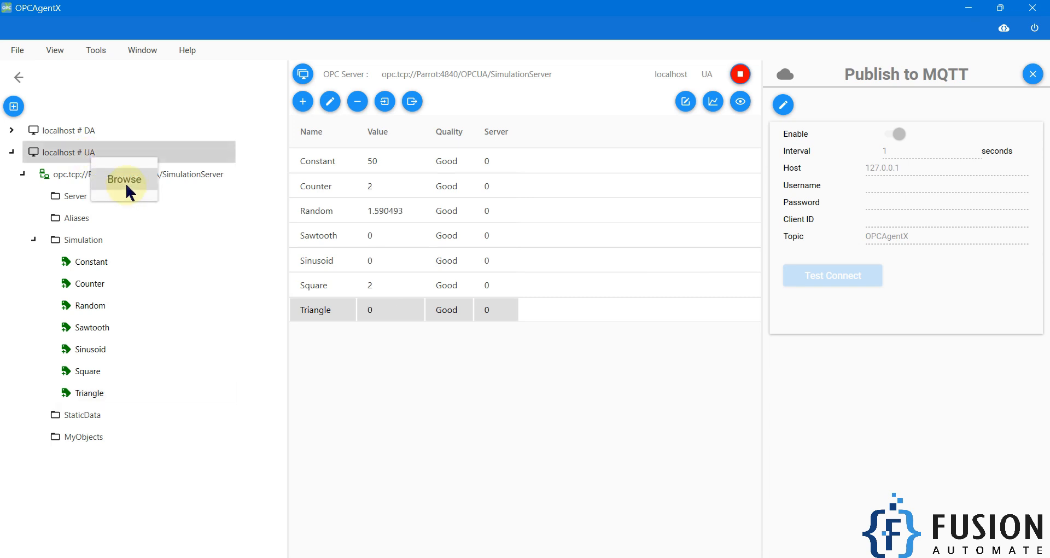
left_click(14, 106)
left_click(276, 107)
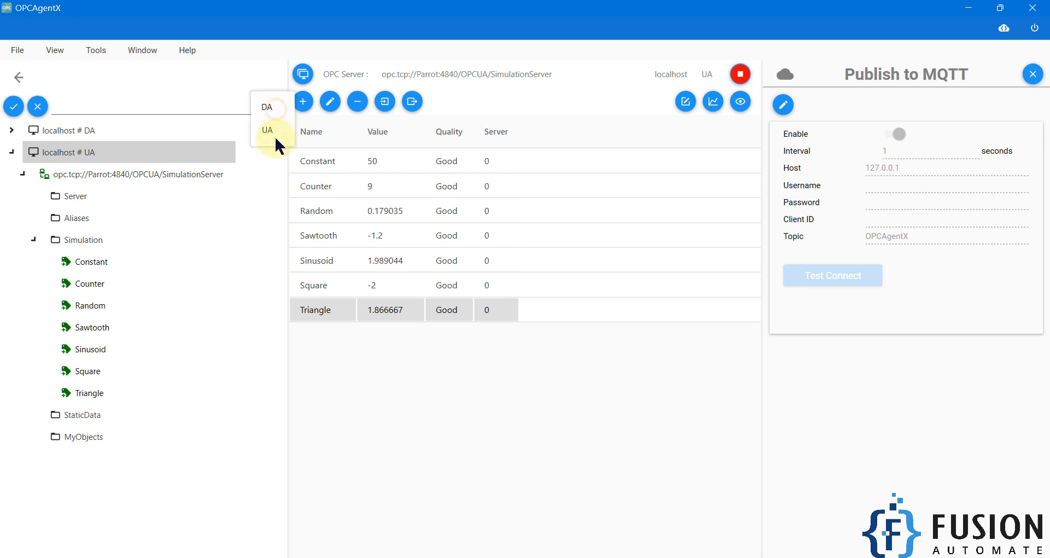
left_click(274, 131)
left_click(213, 106)
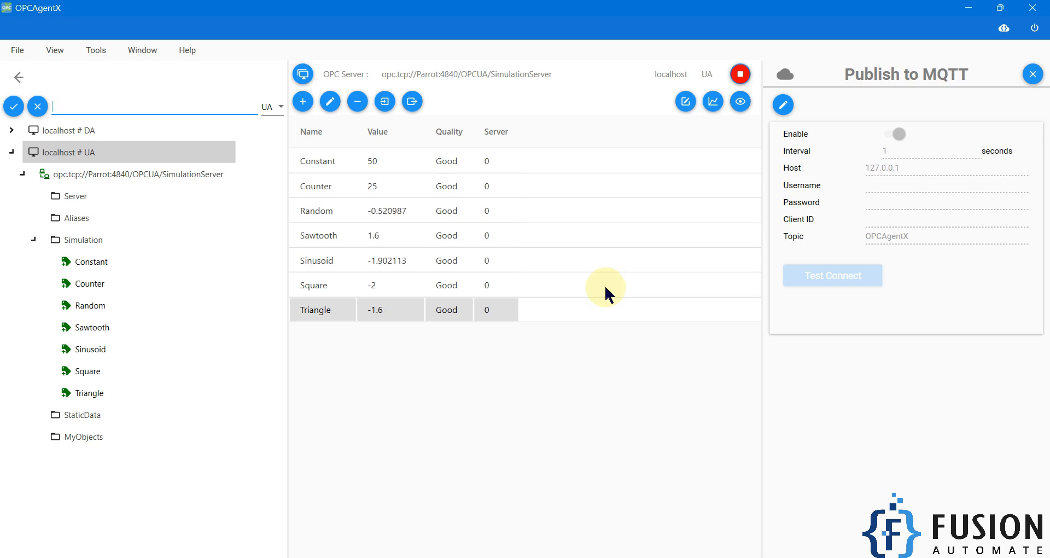
Switch to the web browser and review the OPC UA tutorials listed on the OPCAgentX page, including logging to an MSSQL database
left_click(173, 557)
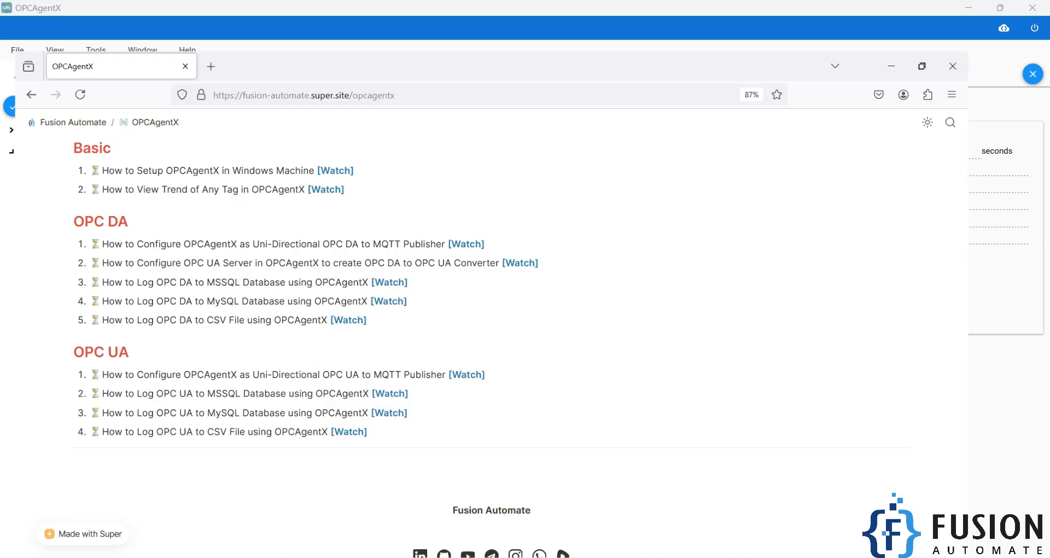
scroll(218, 353, "down", 1)
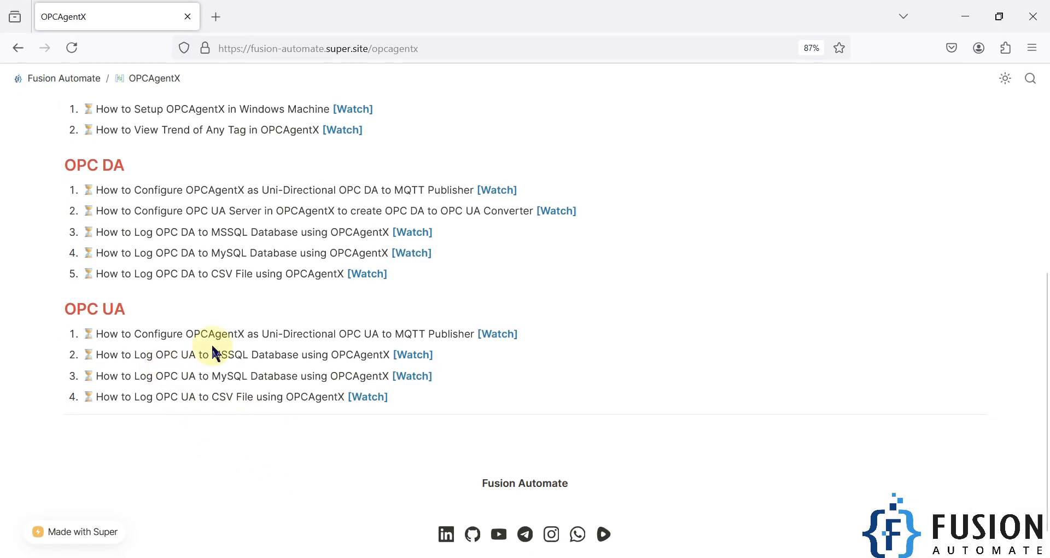
double_click(346, 350)
left_click_drag(156, 354, 196, 354)
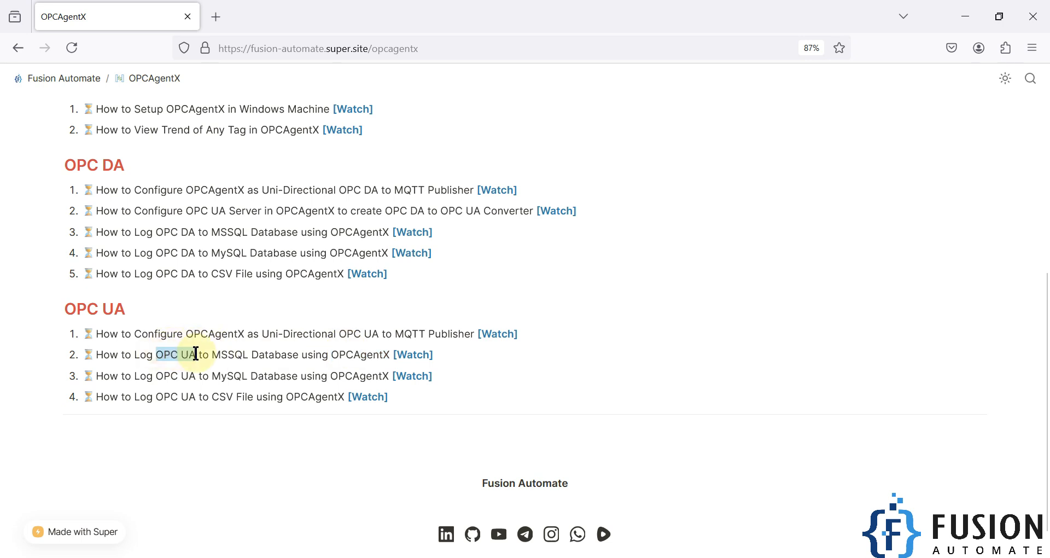
double_click(231, 355)
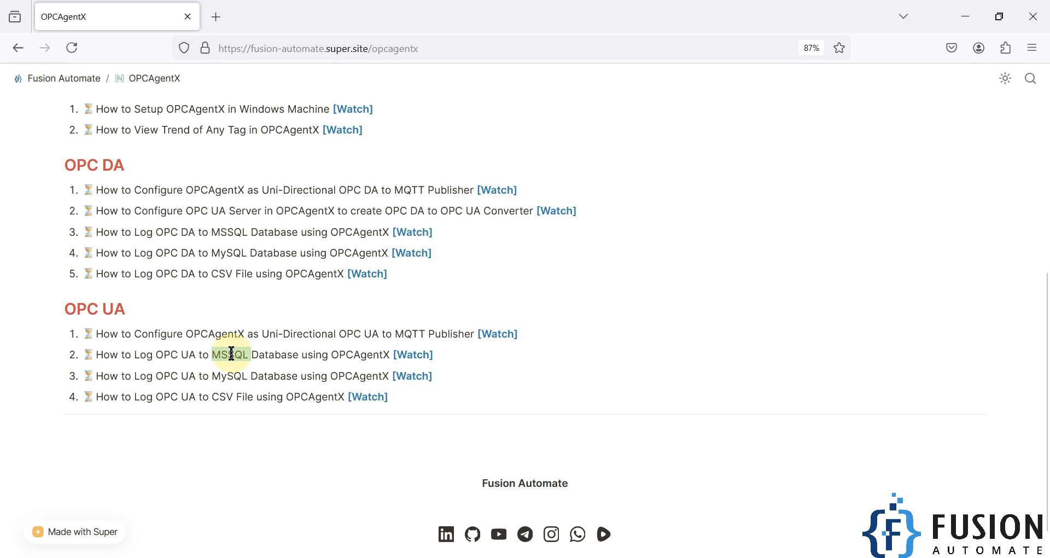
left_click(296, 358)
Minimize the browser, OPCAgentX and Prosys OPC UA Simulation Server windows to show the desktop
left_click(966, 21)
left_click(974, 13)
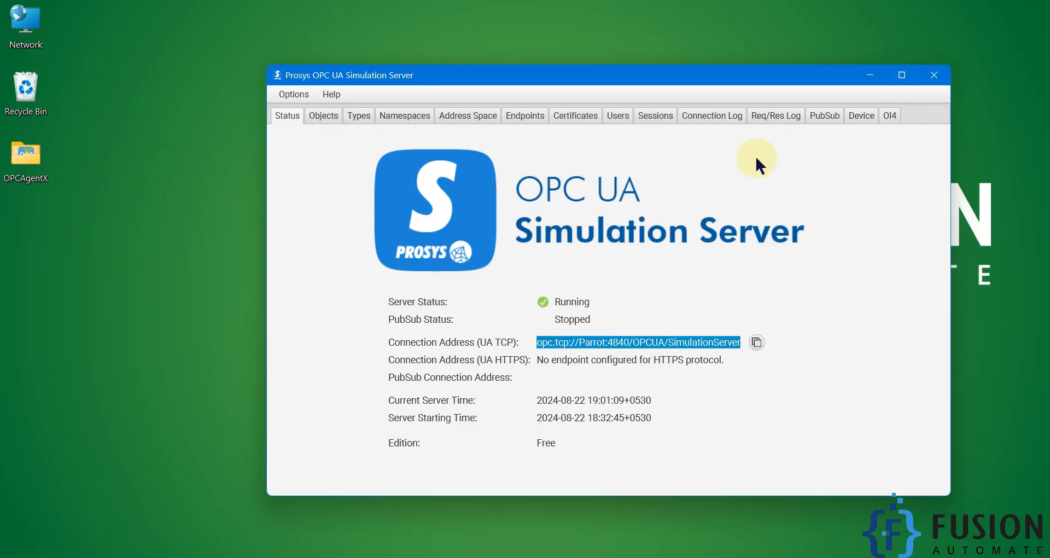
left_click(870, 75)
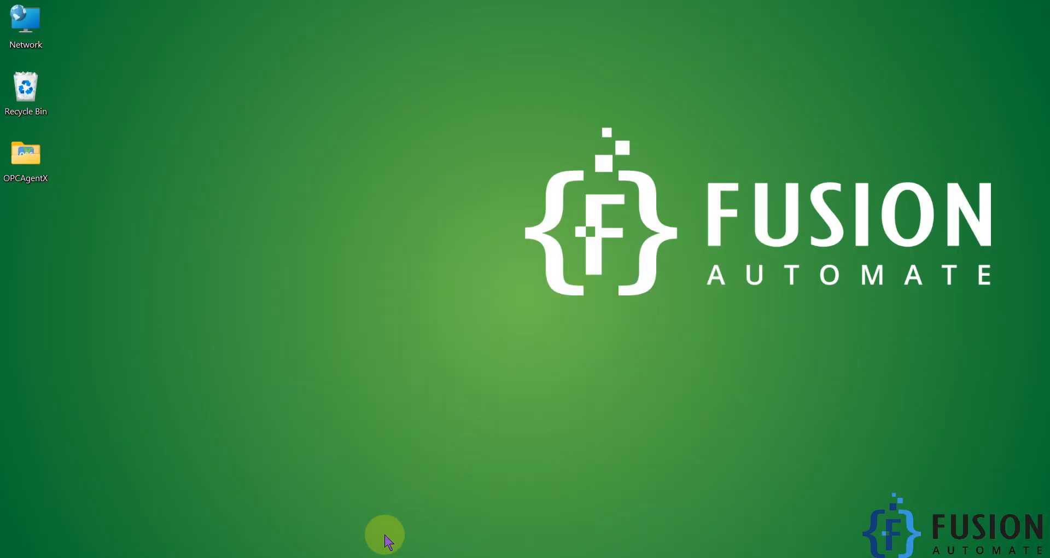